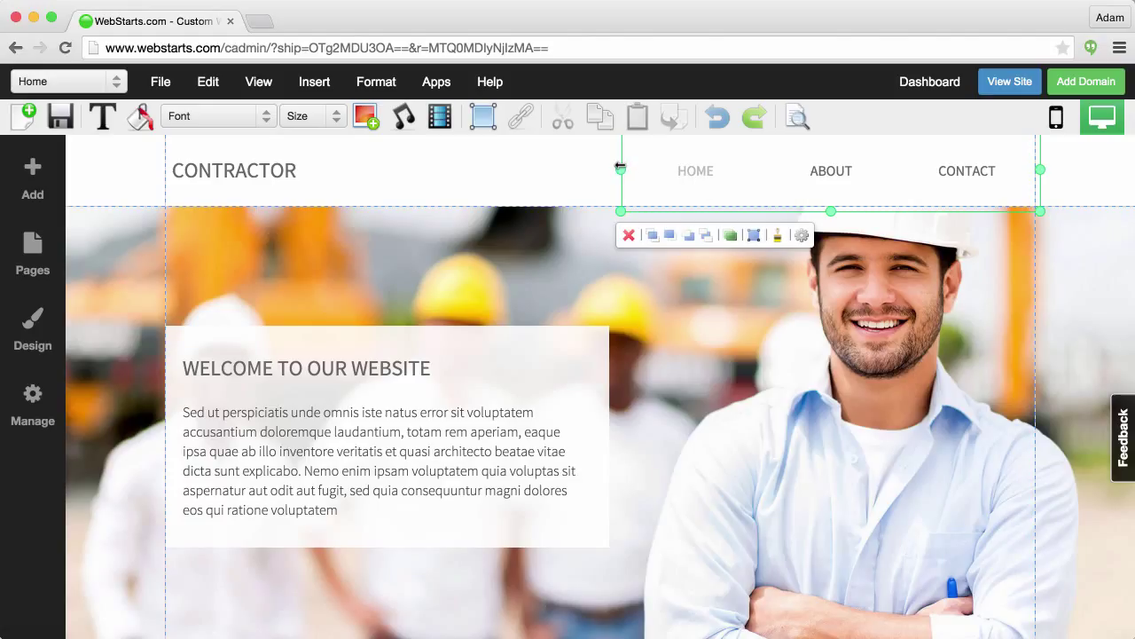
- Widen the navigation menu by extending its left edge toward the CONTRACTOR site title
{"action": "left_click_drag", "start_coordinate": [620, 168], "coordinate": [558, 172]}
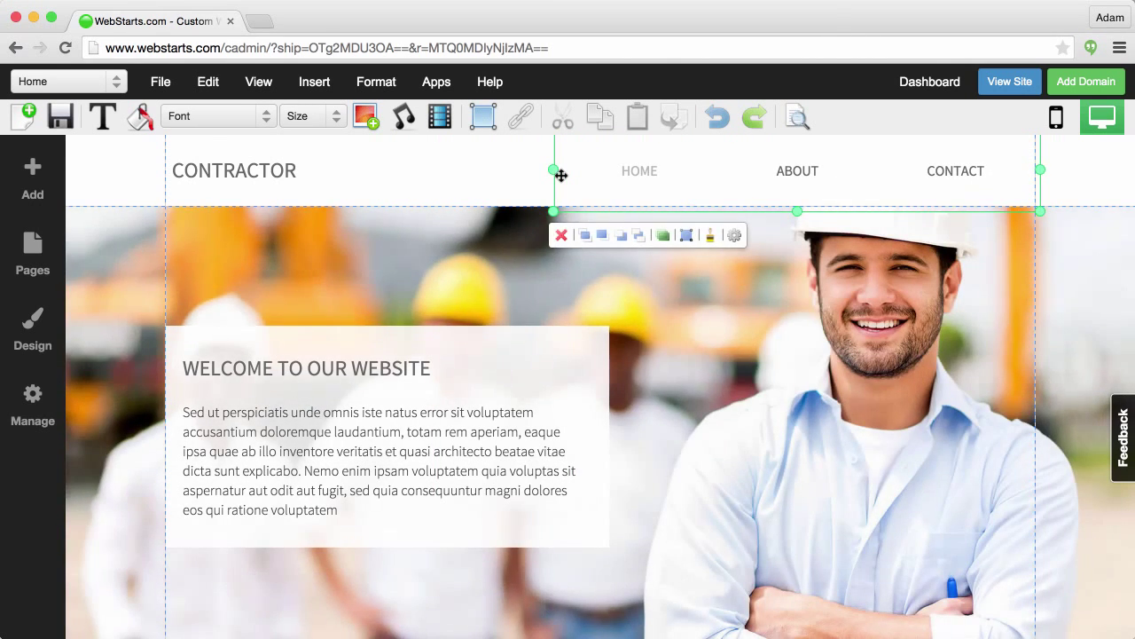
- Try the Vertical orientation in the navigation menu's settings and set it back to Horizontal
{"action": "left_click", "coordinate": [736, 237]}
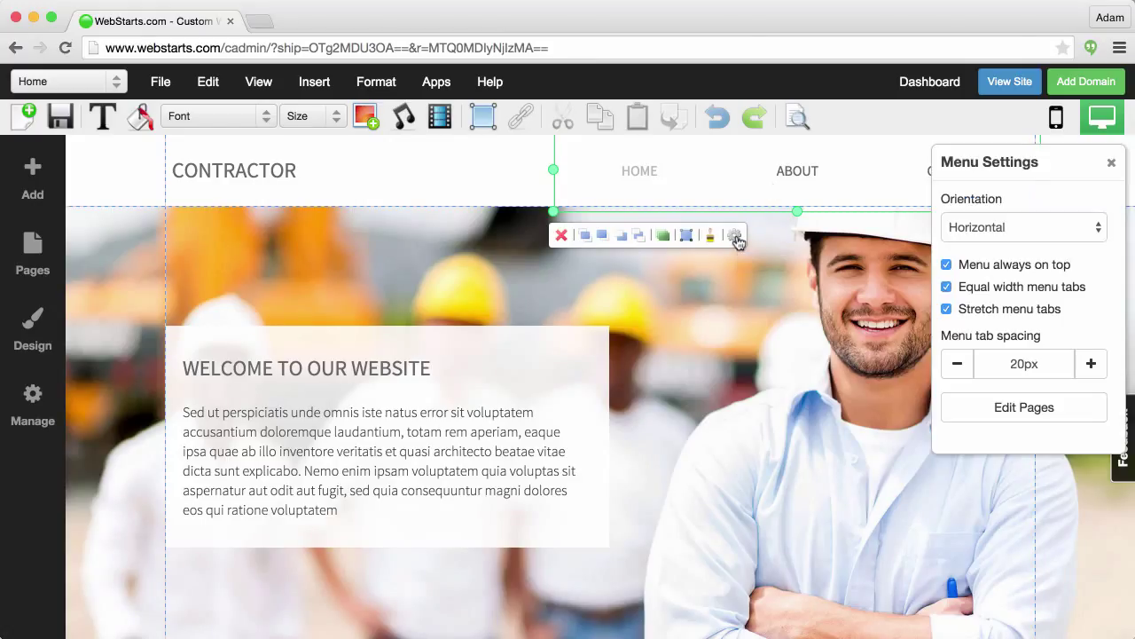
{"action": "left_click", "coordinate": [1096, 232]}
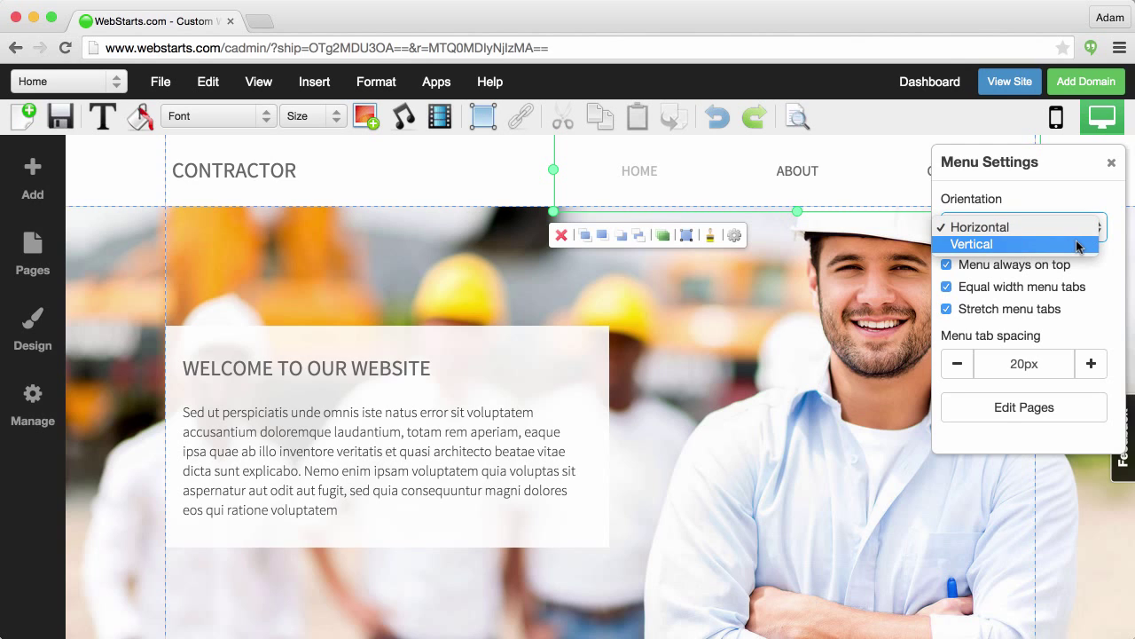
{"action": "left_click", "coordinate": [1078, 245]}
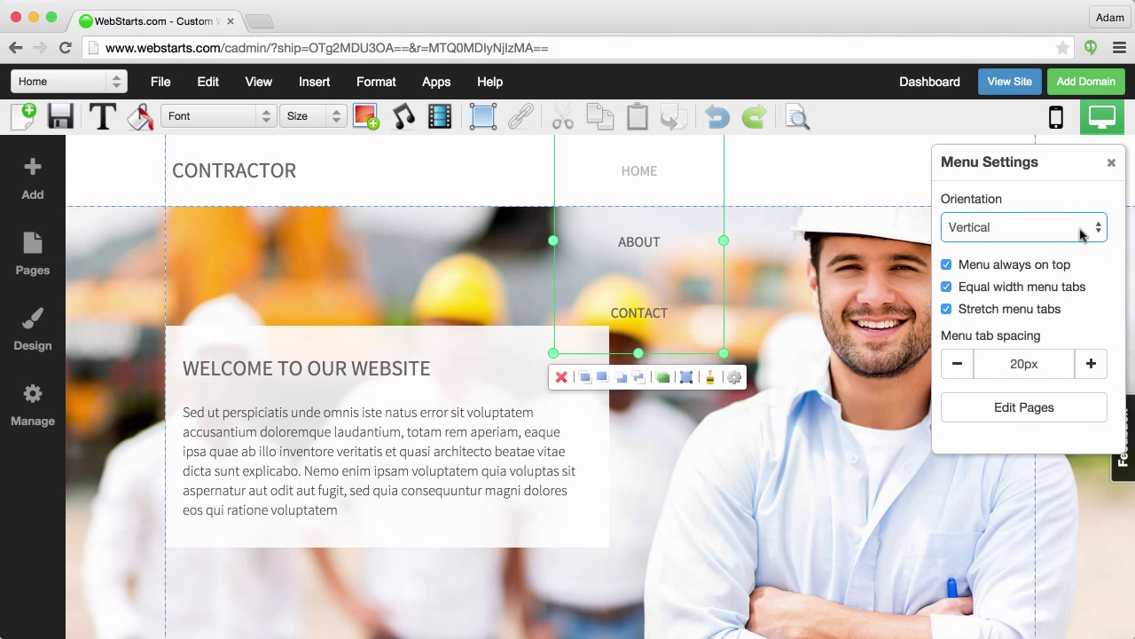
{"action": "left_click", "coordinate": [1080, 239]}
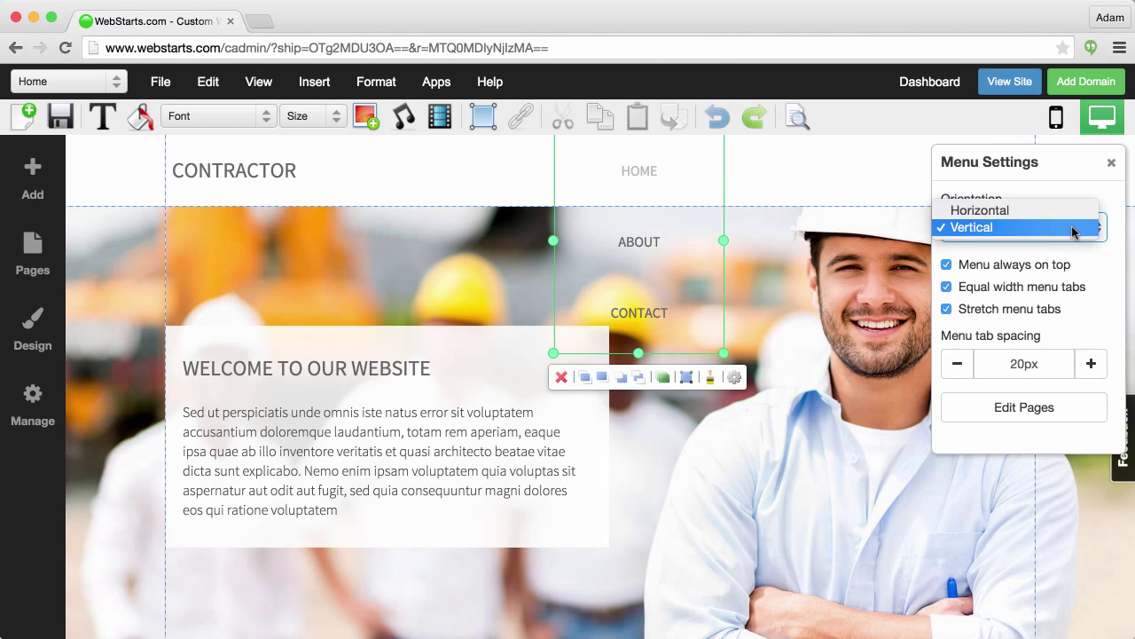
{"action": "left_click", "coordinate": [1074, 213]}
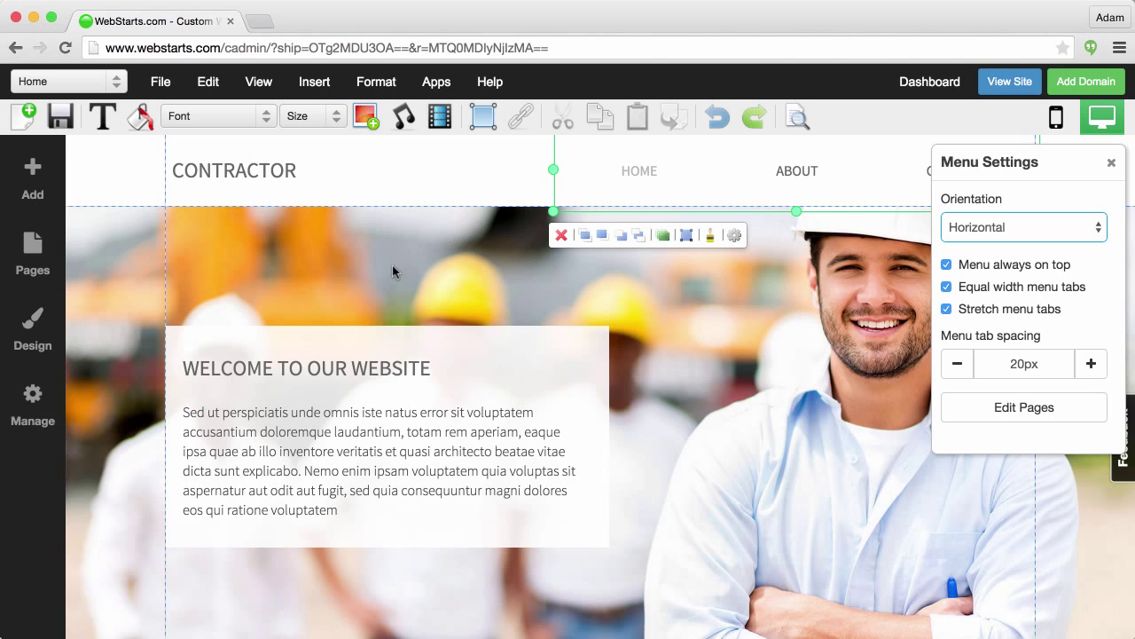
- Try a box with 11% opacity over the HOME menu tab and delete it
{"action": "left_click", "coordinate": [485, 124]}
{"action": "left_click", "coordinate": [484, 131]}
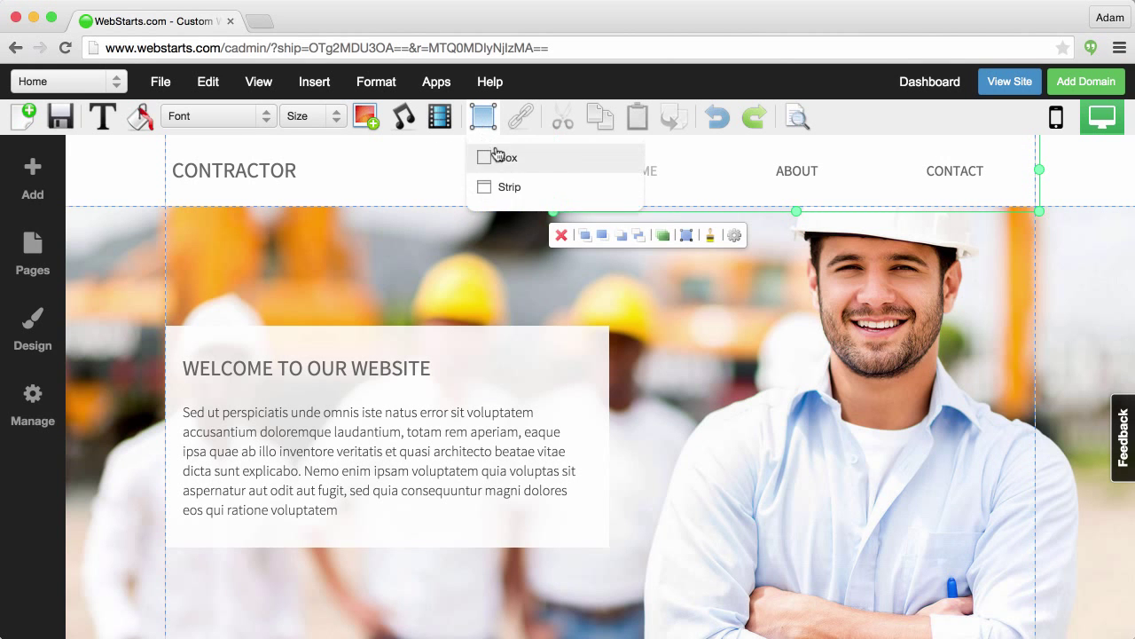
{"action": "left_click", "coordinate": [487, 157]}
{"action": "left_click_drag", "start_coordinate": [266, 292], "coordinate": [641, 213]}
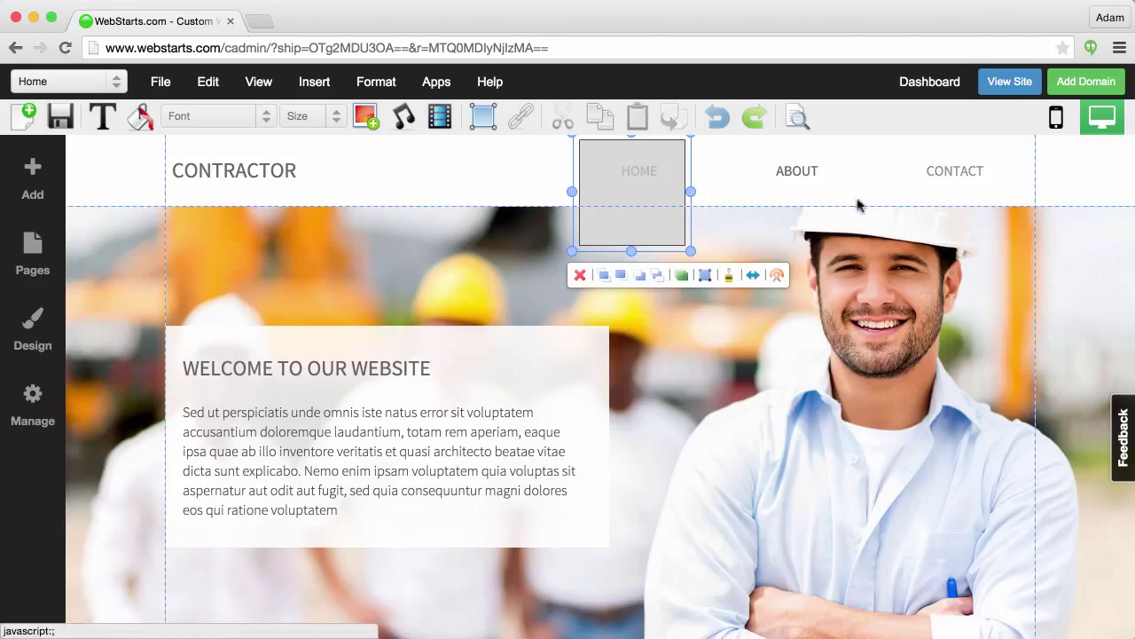
{"action": "left_click", "coordinate": [682, 276]}
{"action": "left_click_drag", "start_coordinate": [754, 291], "coordinate": [596, 304]}
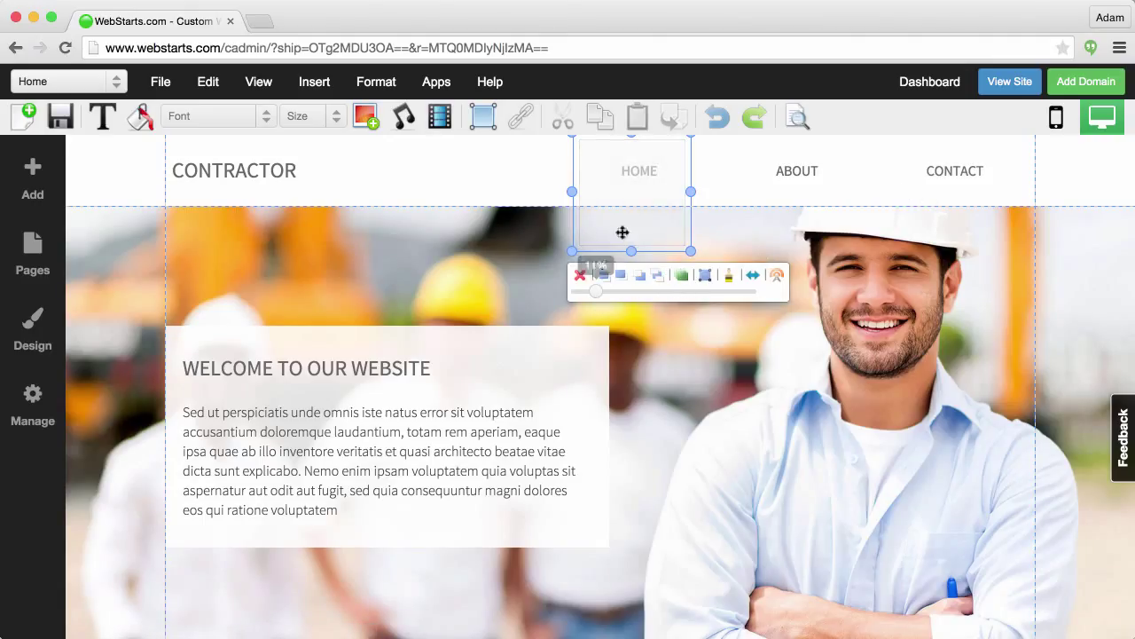
{"action": "left_click", "coordinate": [580, 278]}
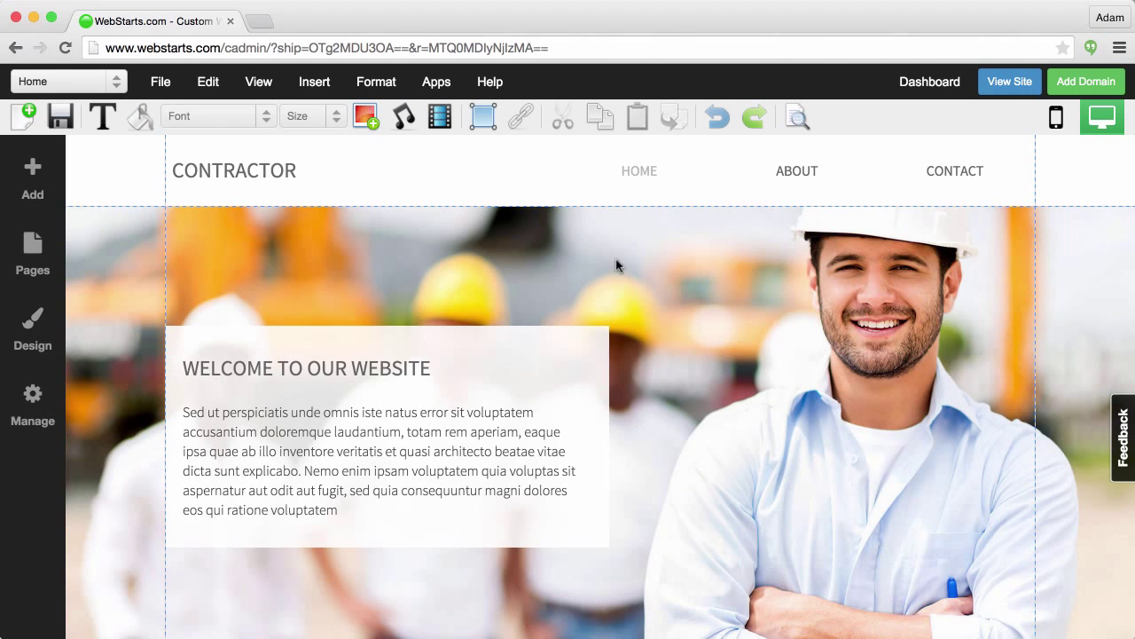
- Open the navigation menu's settings and review the tab width options, dismissing the page manager
{"action": "left_click", "coordinate": [801, 181]}
{"action": "left_click", "coordinate": [803, 184]}
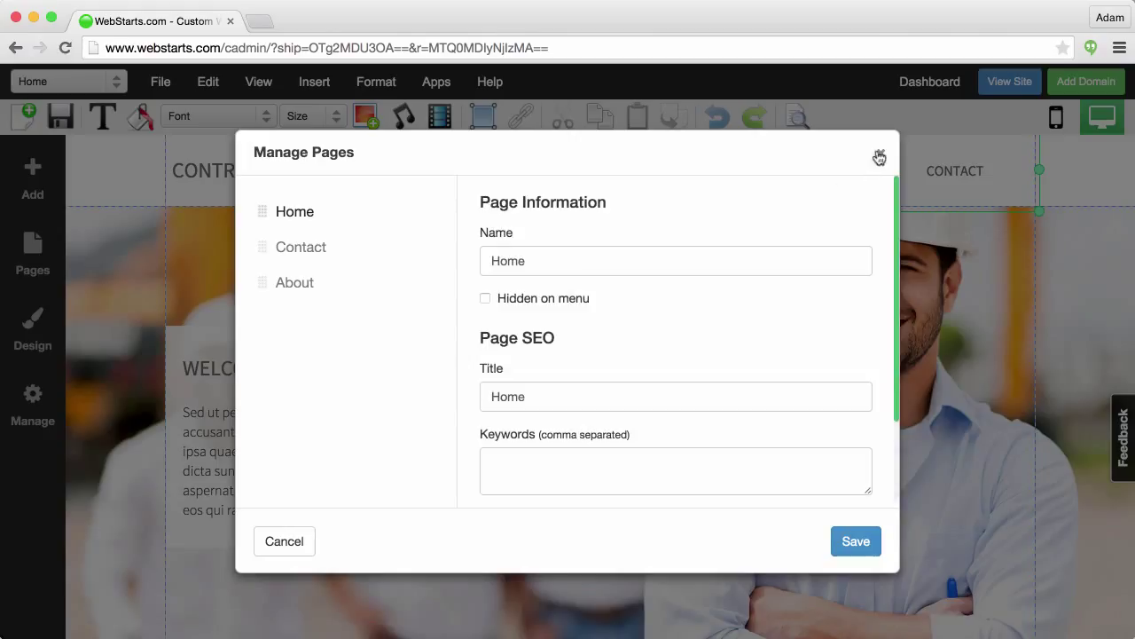
{"action": "left_click", "coordinate": [879, 153]}
{"action": "left_click", "coordinate": [735, 236]}
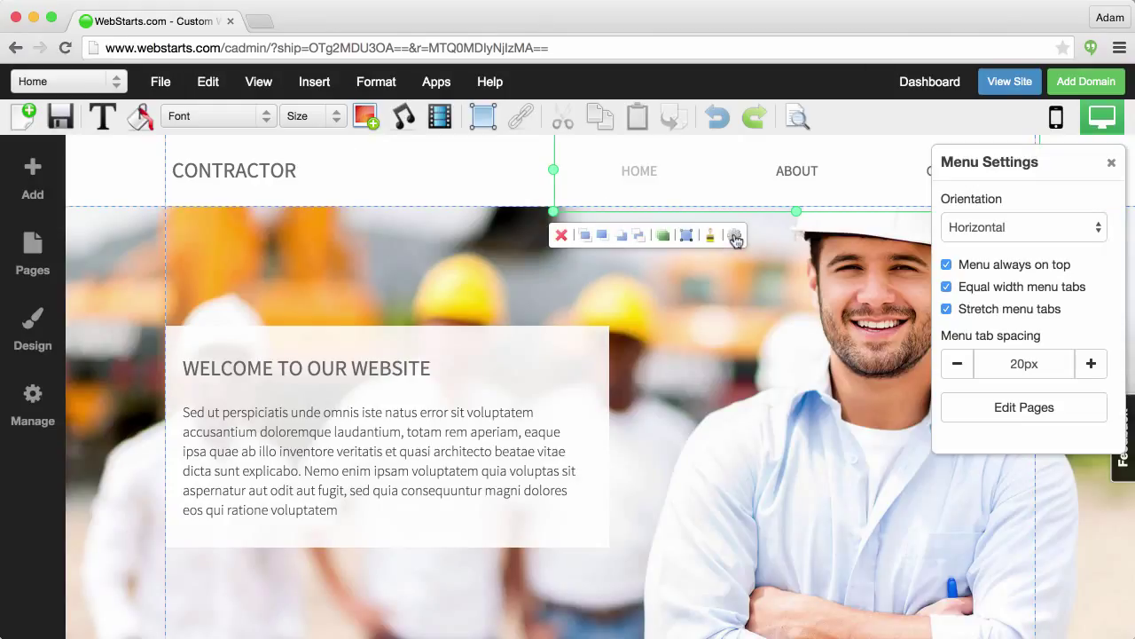
{"action": "left_click", "coordinate": [946, 287]}
- Apply the third menu effect, the dark gradient bar with divided tabs, to the navigation menu
{"action": "left_click", "coordinate": [709, 236]}
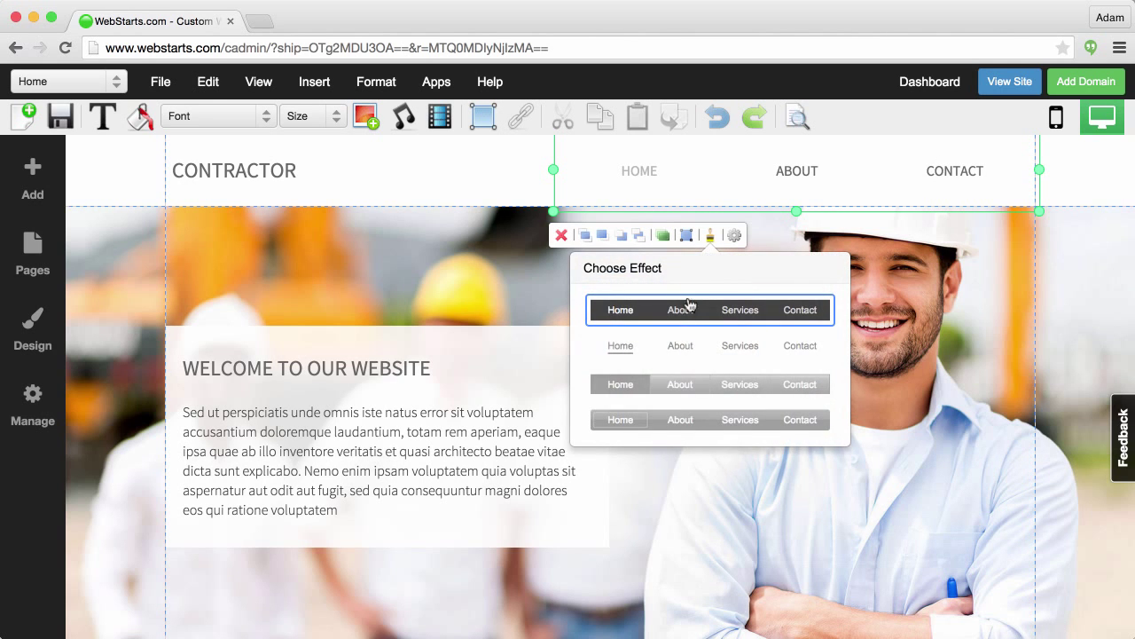
{"action": "left_click", "coordinate": [695, 393]}
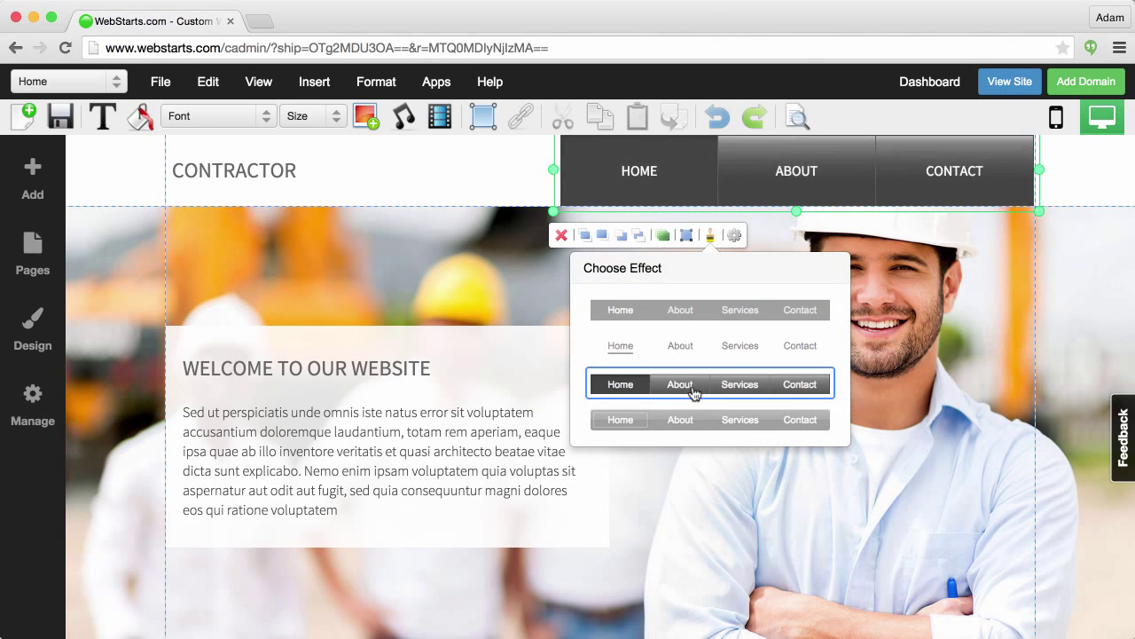
- Turn off equal width menu tabs, and resize the navigation menu wider over the site title and back to a narrower width clear of it
{"action": "left_click", "coordinate": [733, 238]}
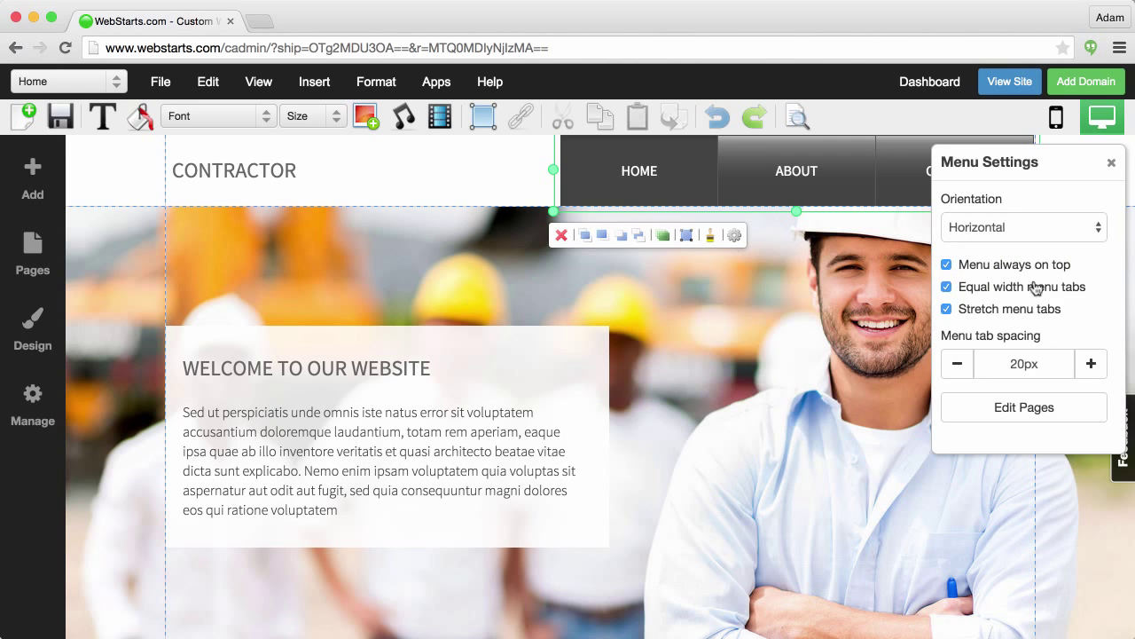
{"action": "left_click", "coordinate": [947, 286]}
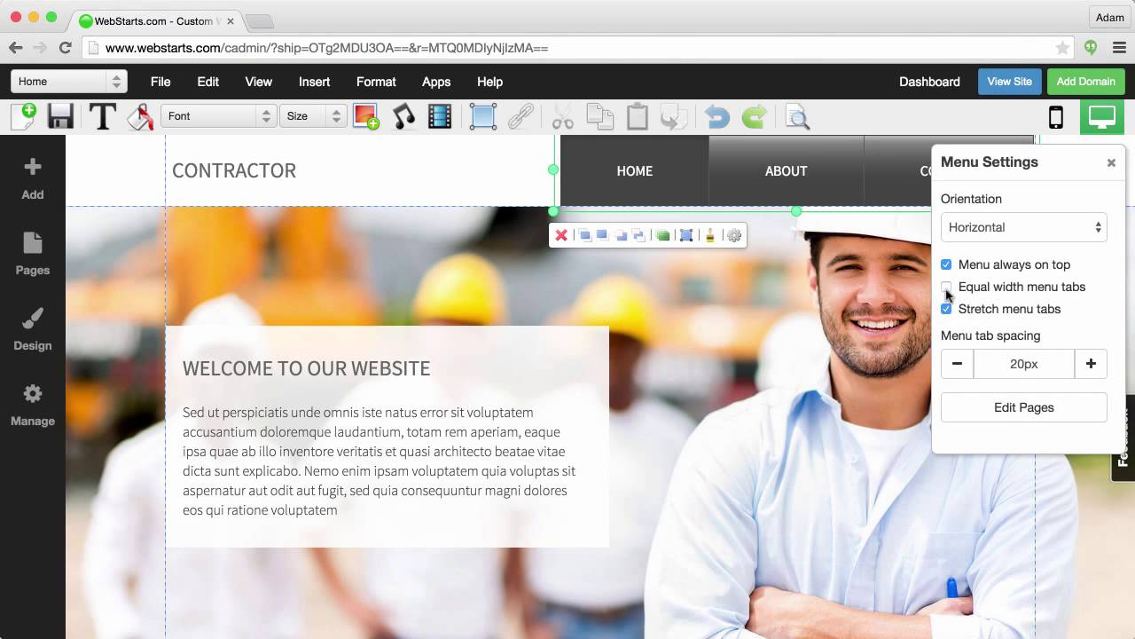
{"action": "left_click", "coordinate": [531, 169]}
{"action": "left_click_drag", "start_coordinate": [554, 169], "coordinate": [339, 170]}
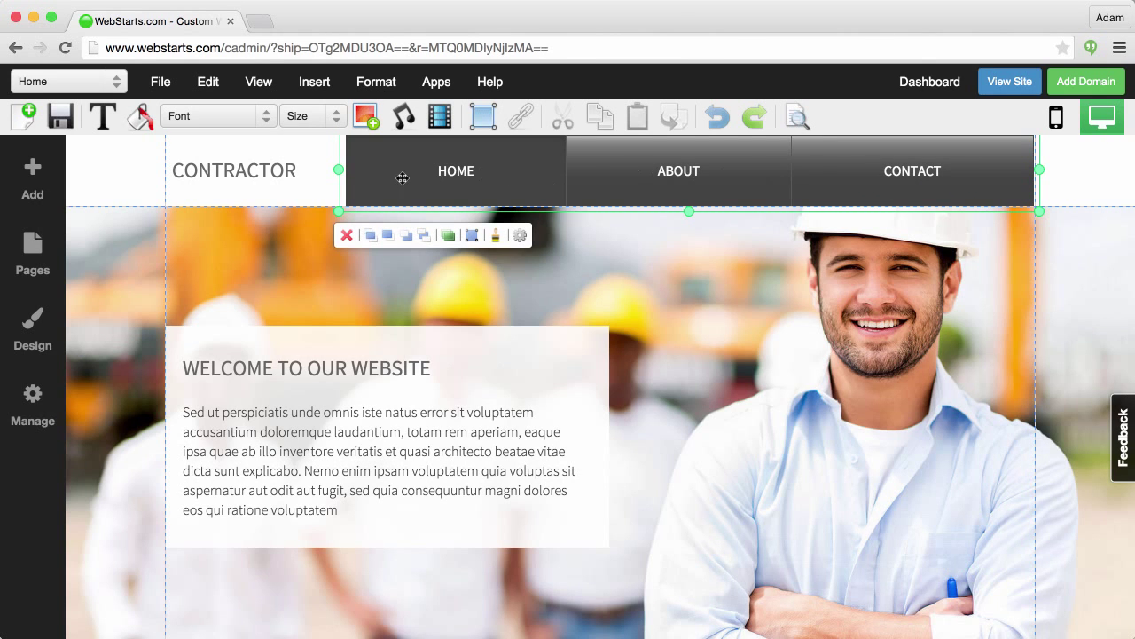
{"action": "left_click_drag", "start_coordinate": [338, 171], "coordinate": [205, 171]}
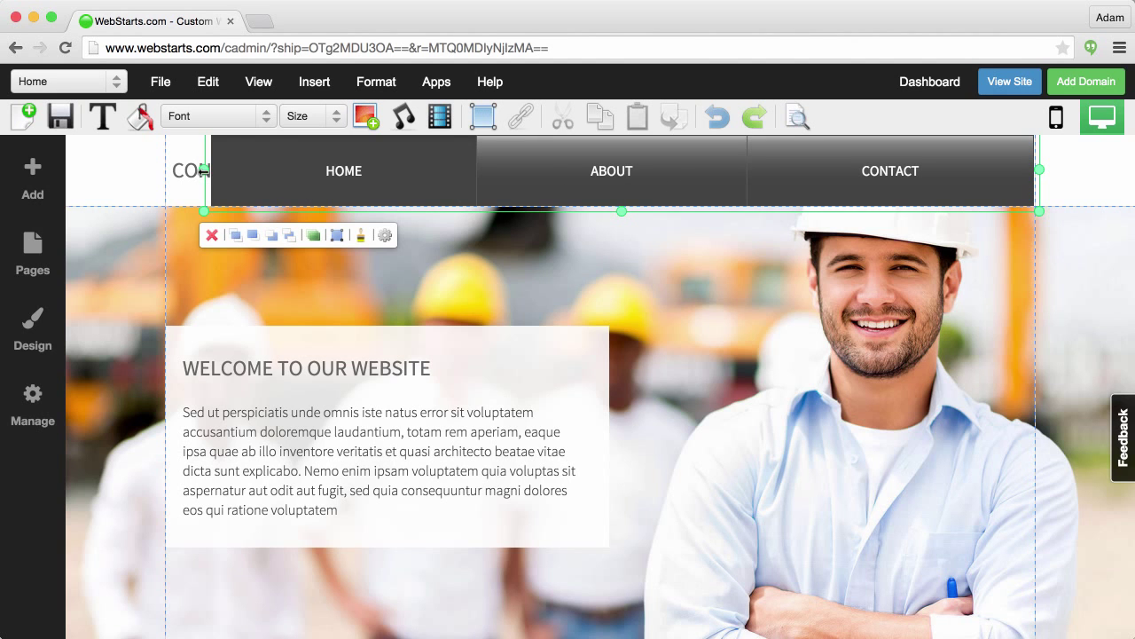
{"action": "left_click_drag", "start_coordinate": [204, 170], "coordinate": [601, 169]}
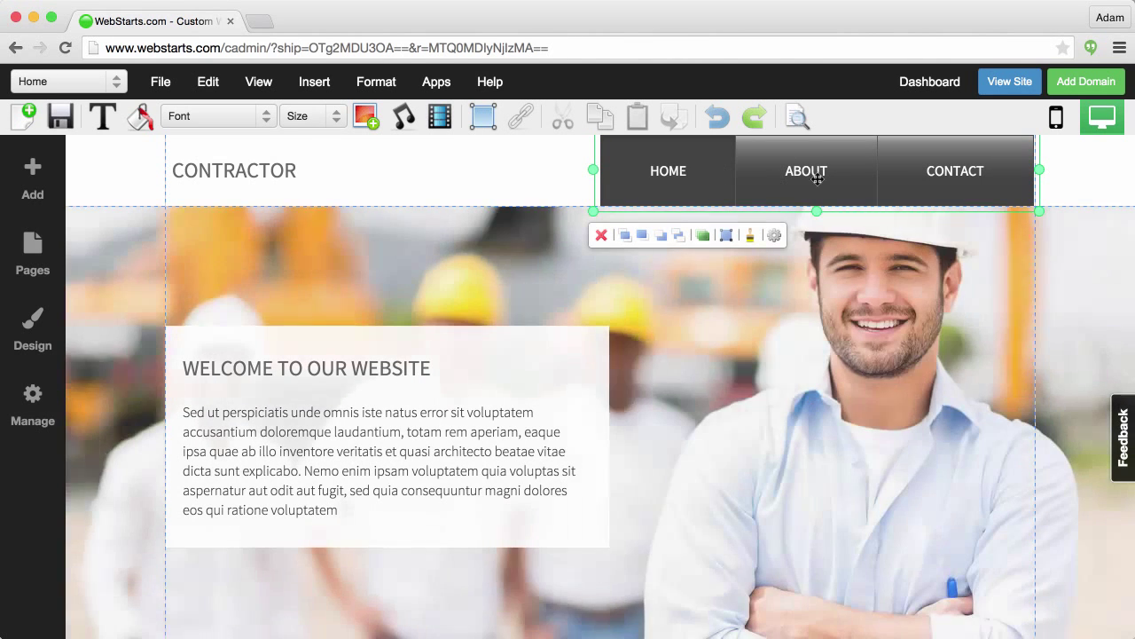
- Turn equal width menu tabs back on and turn off Stretch menu tabs for the navigation menu
{"action": "left_click", "coordinate": [775, 235]}
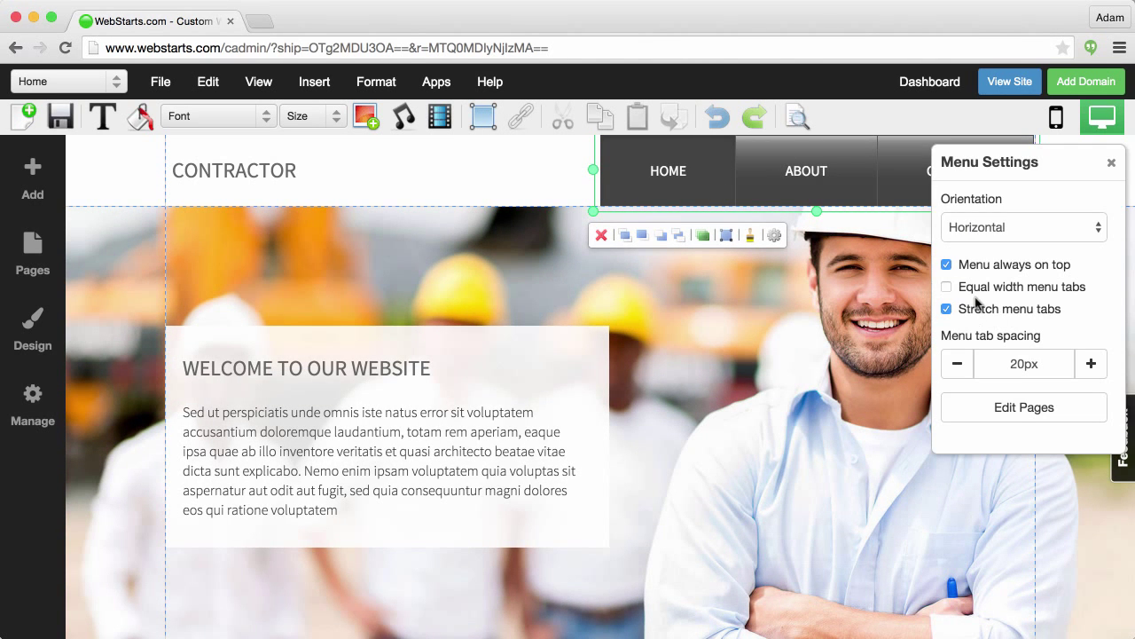
{"action": "left_click", "coordinate": [947, 286]}
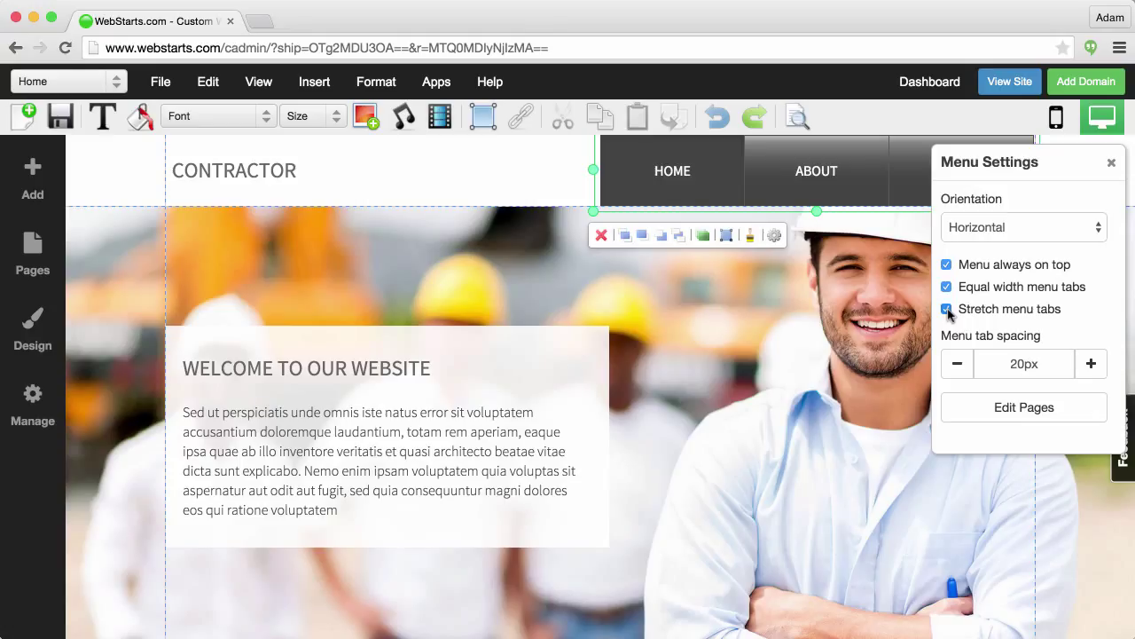
{"action": "left_click", "coordinate": [947, 309]}
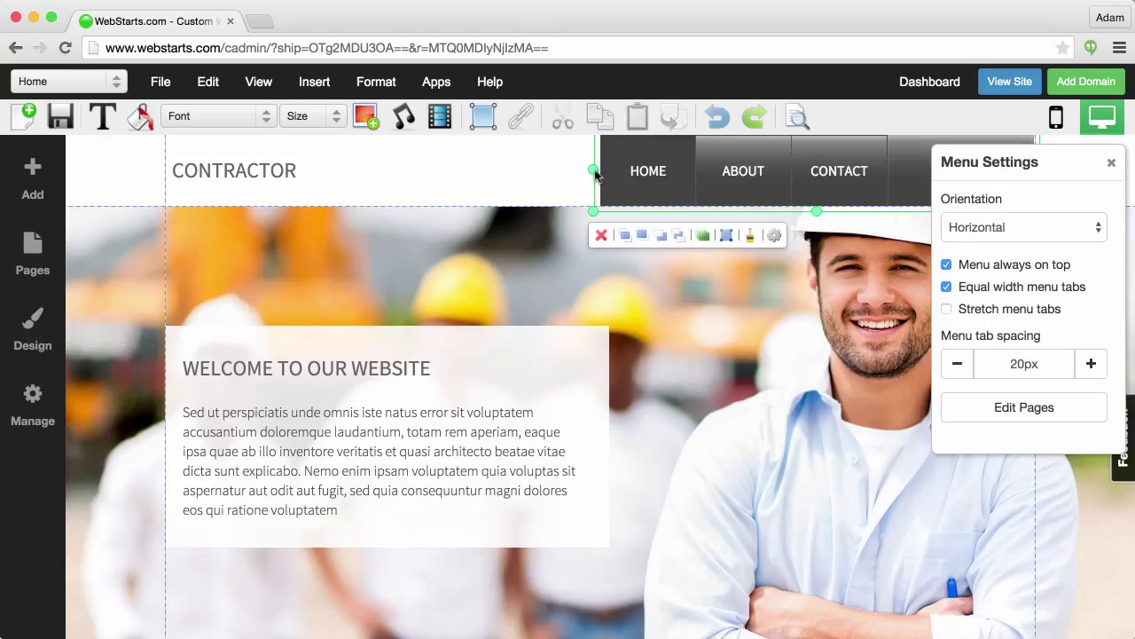
- Move the navigation menu over the site title, aligned with the header's left content guide
{"action": "left_click_drag", "start_coordinate": [731, 171], "coordinate": [299, 170]}
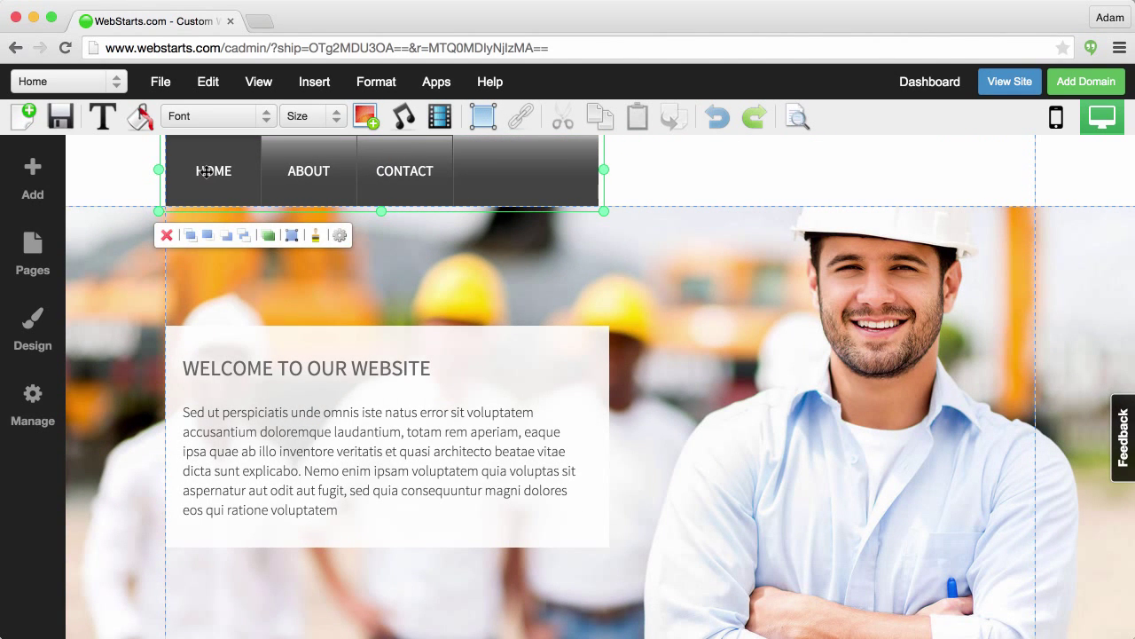
- Turn Stretch menu tabs back on and widen the navigation menu by extending its right edge
{"action": "left_click", "coordinate": [340, 235]}
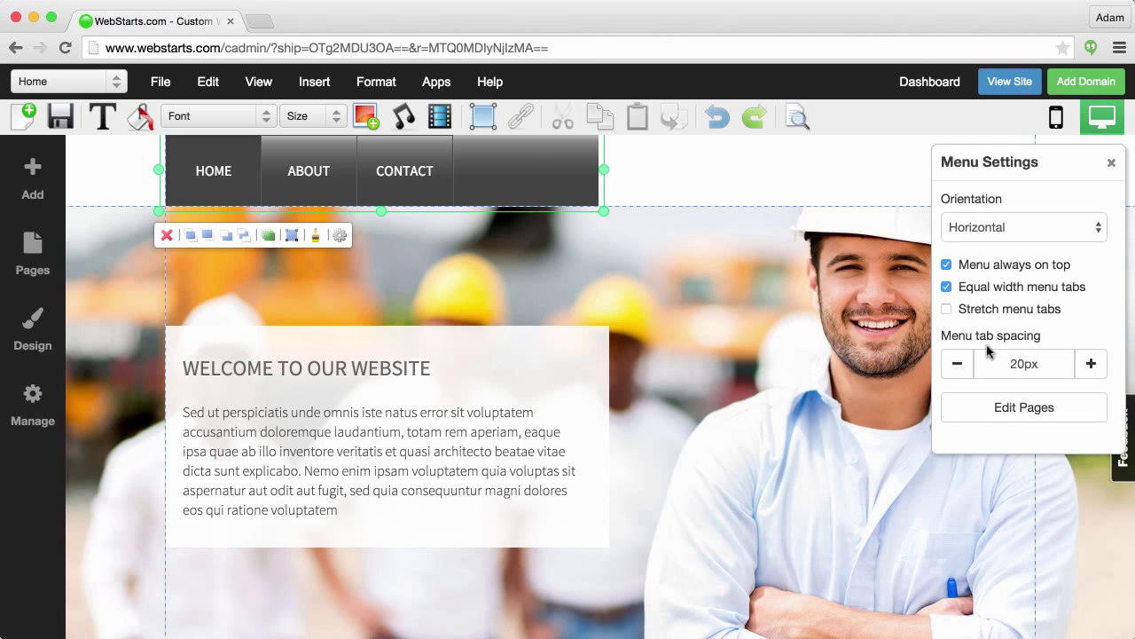
{"action": "left_click", "coordinate": [947, 310]}
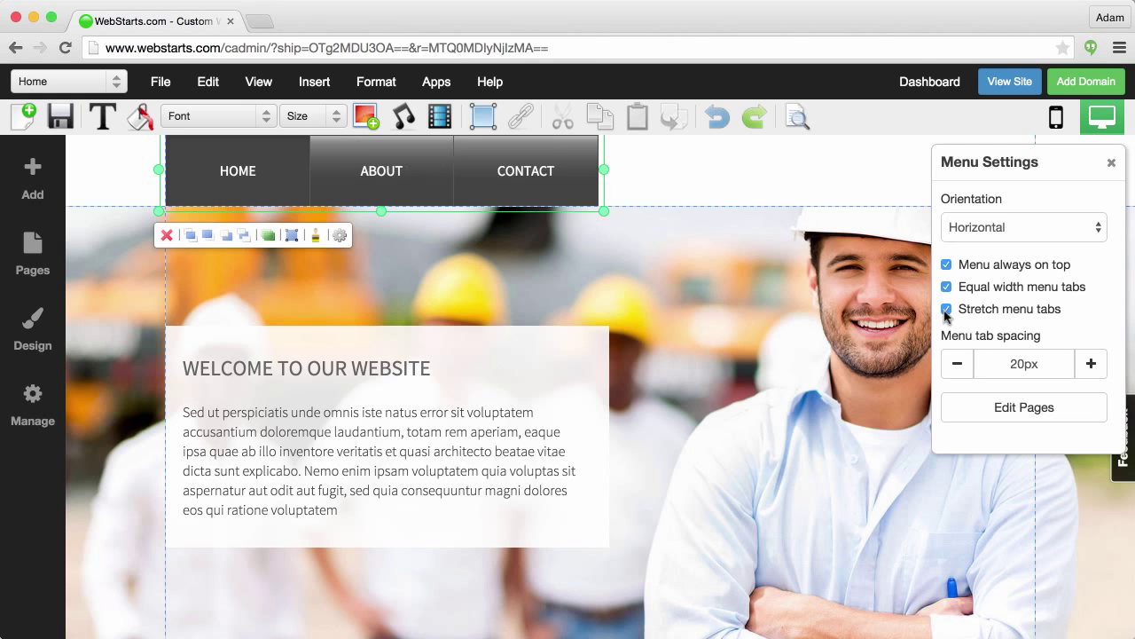
{"action": "left_click", "coordinate": [605, 173]}
{"action": "left_click_drag", "start_coordinate": [606, 172], "coordinate": [674, 174]}
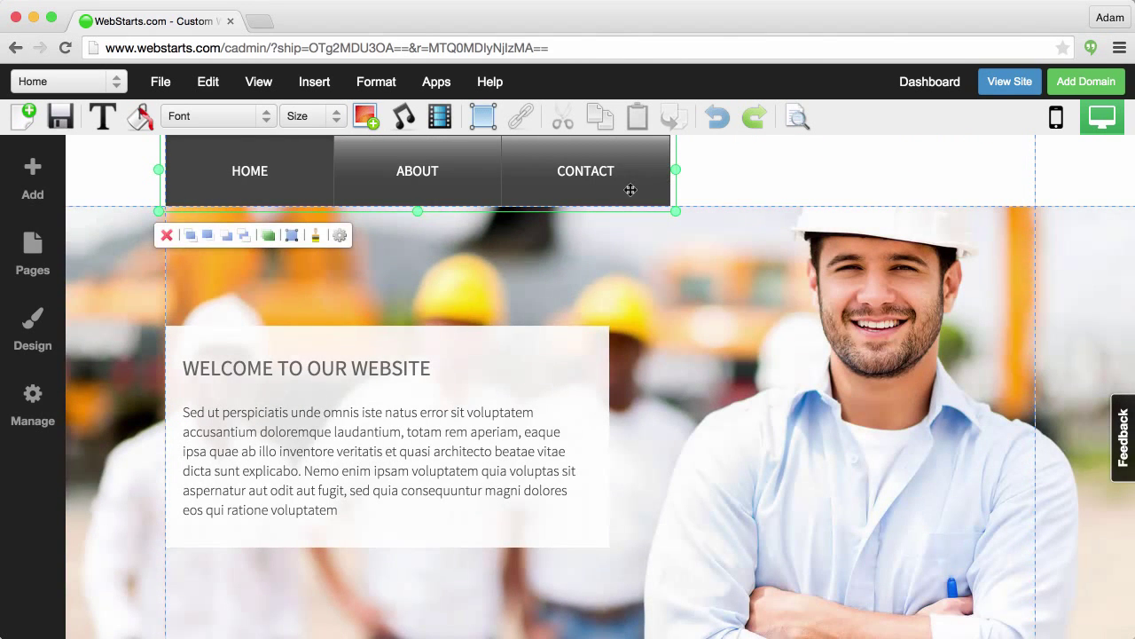
- Turn off Stretch menu tabs and reduce the menu tab spacing to 10px
{"action": "left_click", "coordinate": [338, 235]}
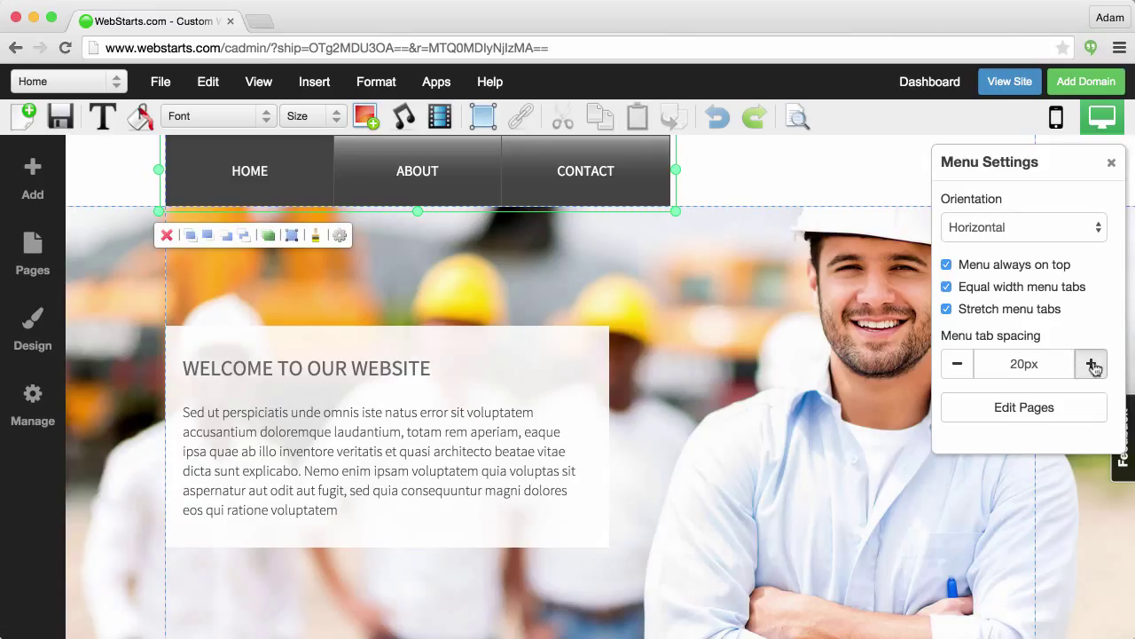
{"action": "left_click", "coordinate": [946, 309]}
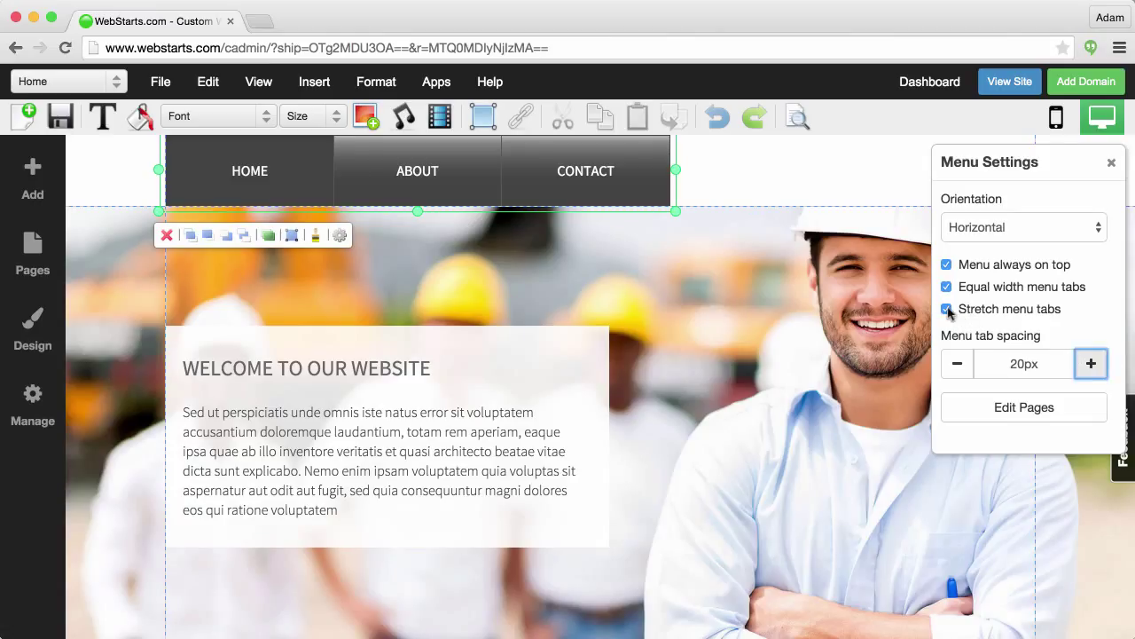
{"action": "left_click", "coordinate": [958, 362]}
{"action": "left_click", "coordinate": [958, 362]}
{"action": "left_click", "coordinate": [958, 364]}
{"action": "left_click", "coordinate": [958, 364]}
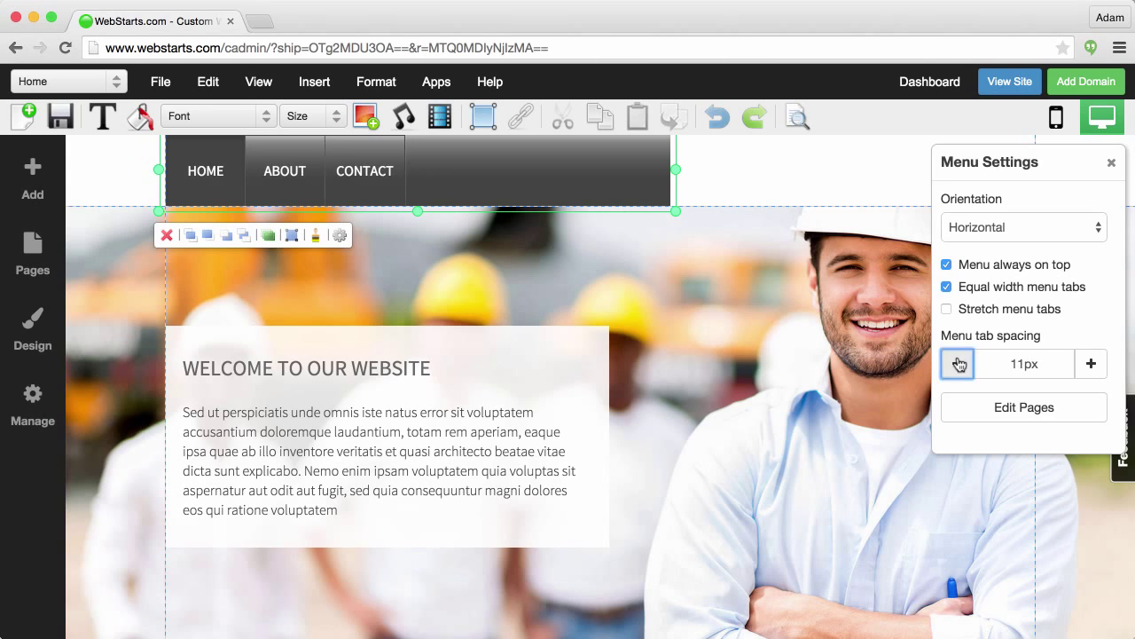
{"action": "left_click", "coordinate": [958, 364]}
- Increase the menu tab spacing to 20px
{"action": "left_click", "coordinate": [1092, 366]}
{"action": "left_click", "coordinate": [1092, 366]}
{"action": "left_click", "coordinate": [1092, 367]}
{"action": "left_click", "coordinate": [1093, 368]}
{"action": "left_click", "coordinate": [1093, 367]}
{"action": "left_click", "coordinate": [1093, 367]}
{"action": "left_click", "coordinate": [1093, 368]}
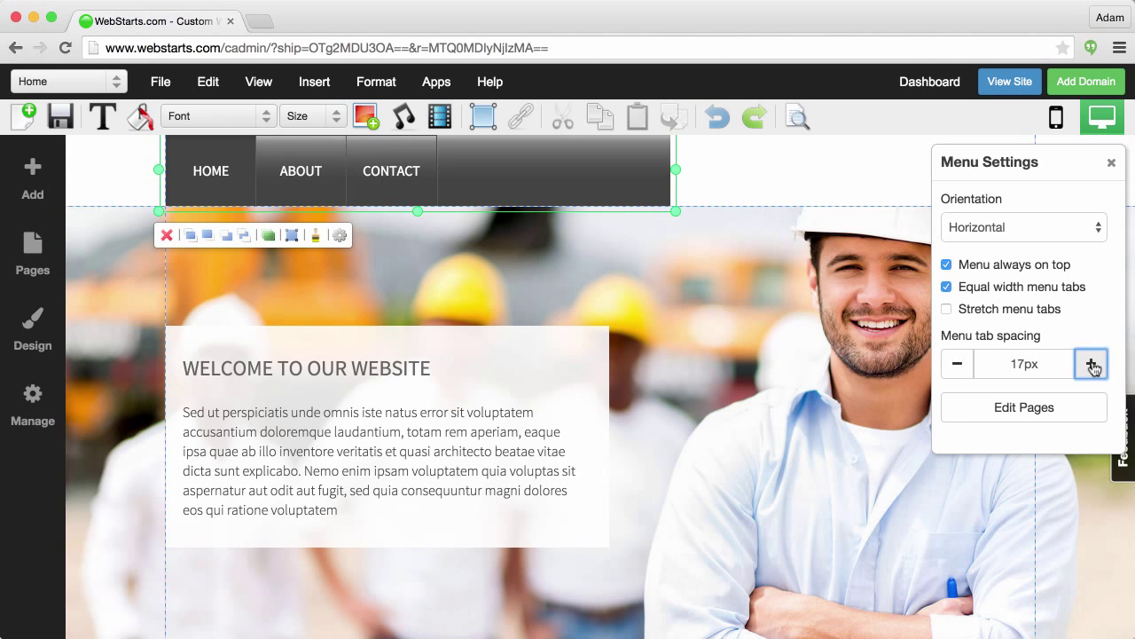
{"action": "left_click", "coordinate": [1093, 367]}
{"action": "left_click", "coordinate": [1093, 368]}
{"action": "left_click", "coordinate": [1093, 368]}
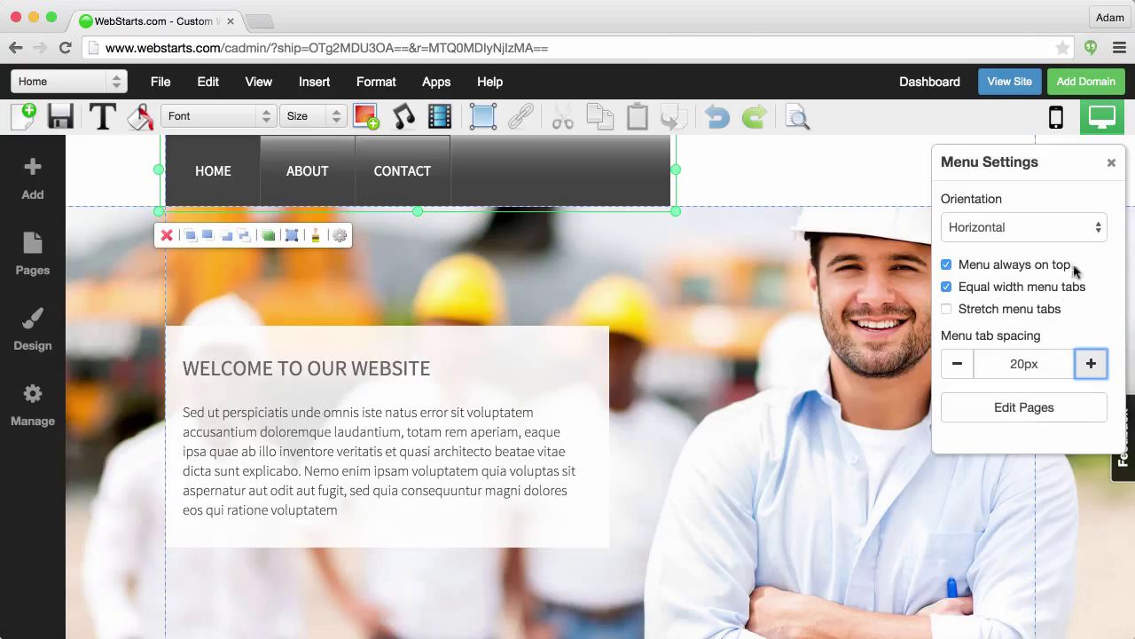
- Examine the Home page's Name, Hidden on menu and SEO Title settings in the page manager, and close it without saving
{"action": "left_click", "coordinate": [1036, 417]}
{"action": "scroll", "coordinate": [479, 294], "scroll_direction": "down", "scroll_amount": 1}
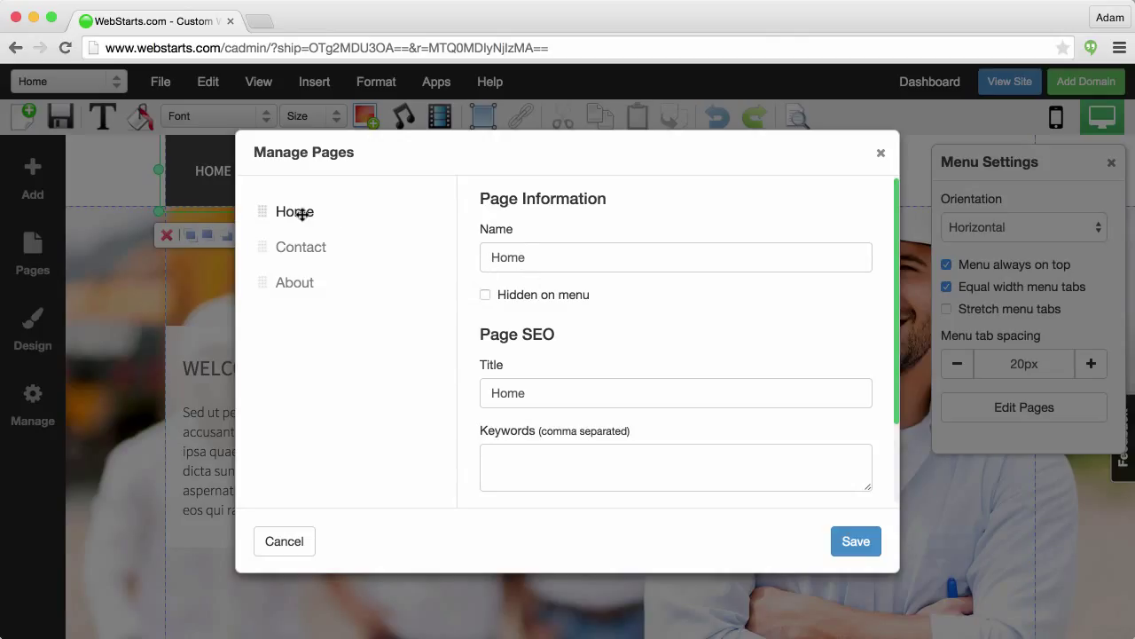
{"action": "left_click", "coordinate": [523, 258]}
{"action": "double_click", "coordinate": [491, 256]}
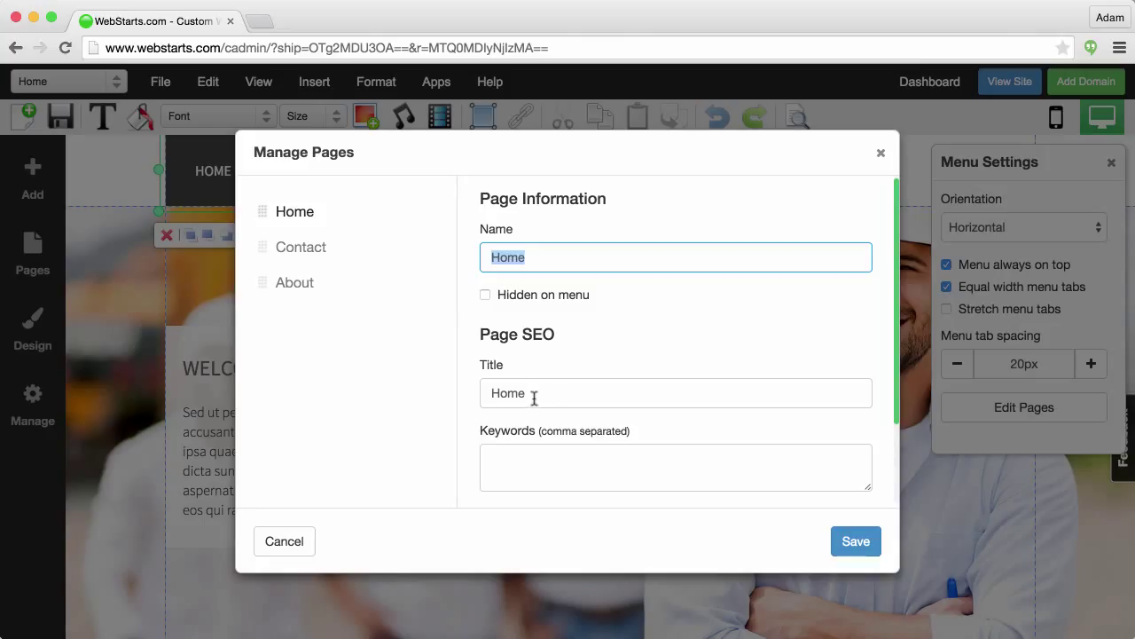
{"action": "left_click_drag", "start_coordinate": [534, 398], "coordinate": [487, 399]}
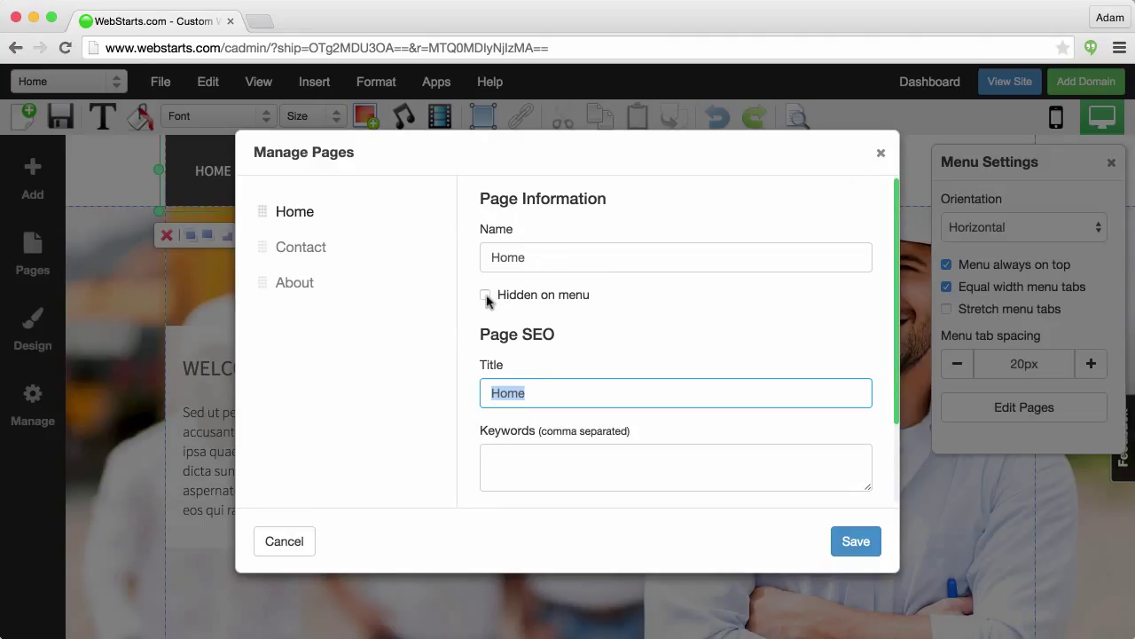
{"action": "left_click", "coordinate": [881, 154]}
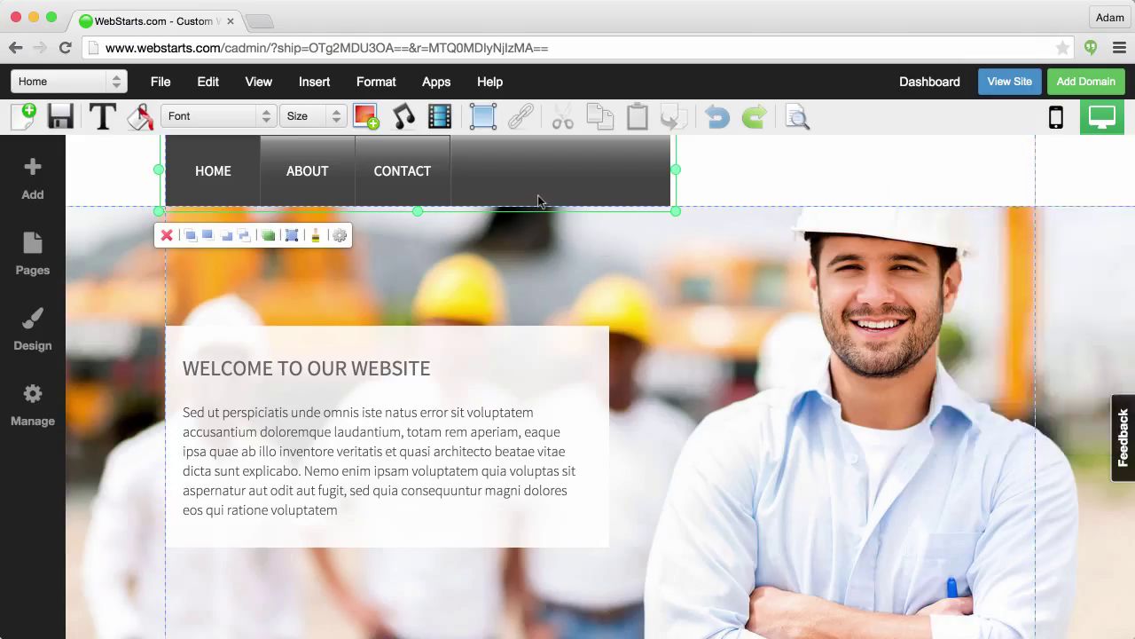
- Hide the Contact page from the navigation menu in the page manager and save the change
{"action": "double_click", "coordinate": [538, 201]}
{"action": "left_click", "coordinate": [292, 246]}
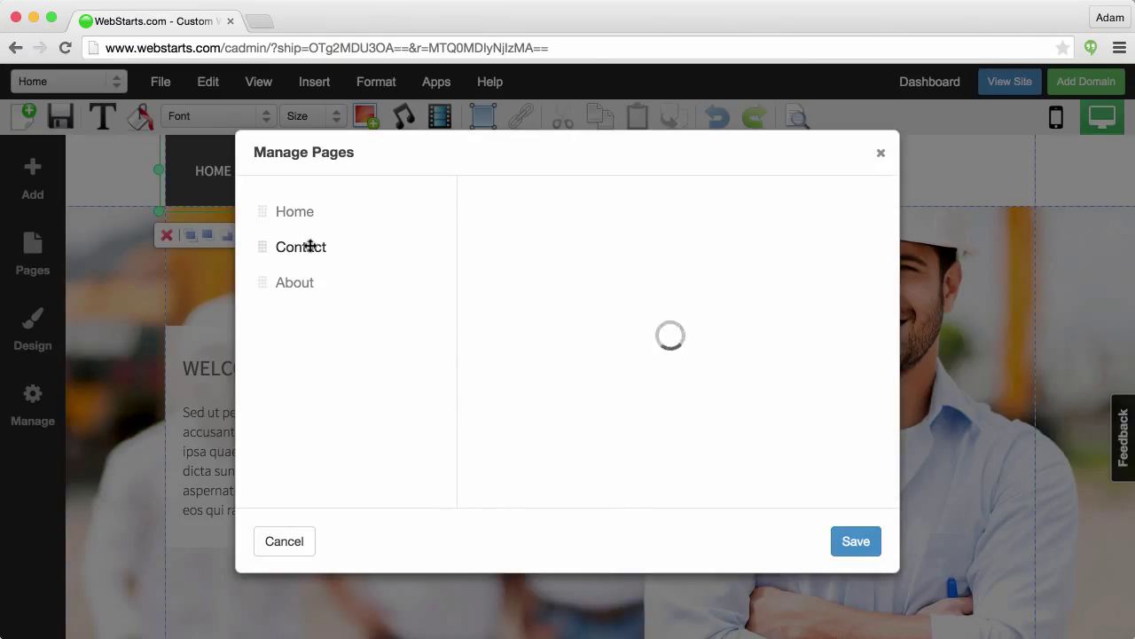
{"action": "left_click", "coordinate": [485, 299]}
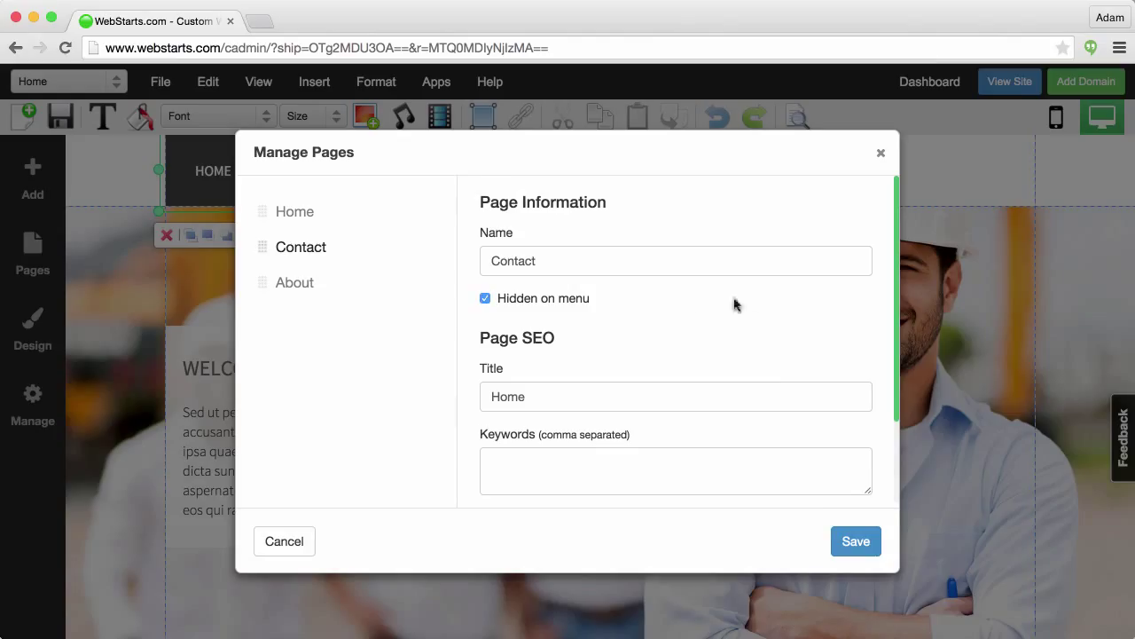
{"action": "left_click", "coordinate": [857, 541]}
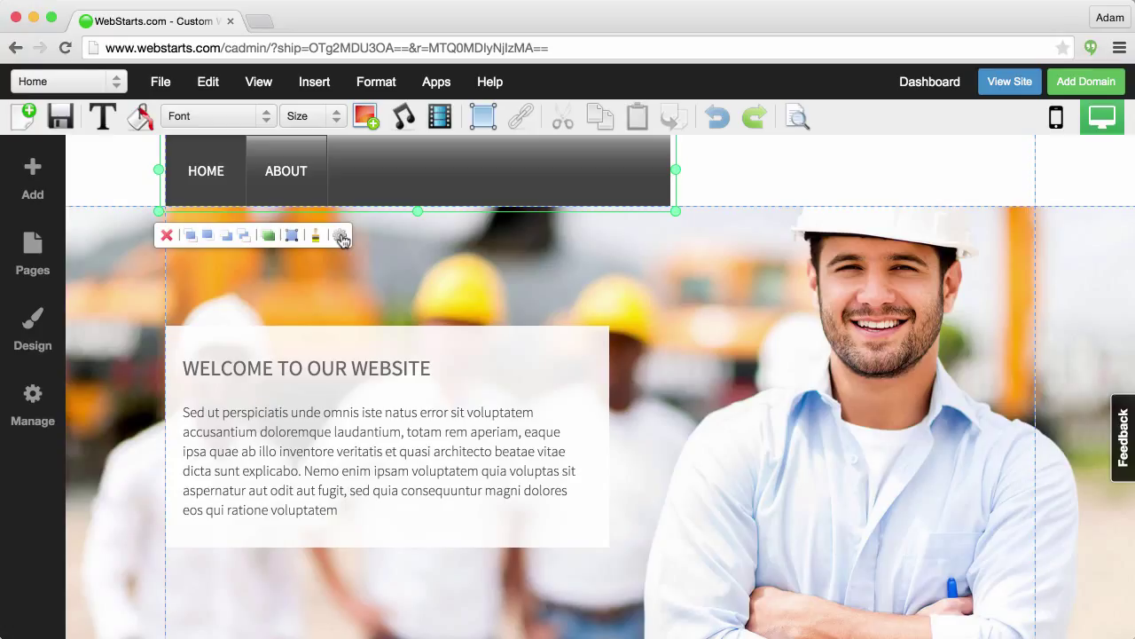
- Rename the About page to Services in the page manager and save it
{"action": "left_click", "coordinate": [339, 235]}
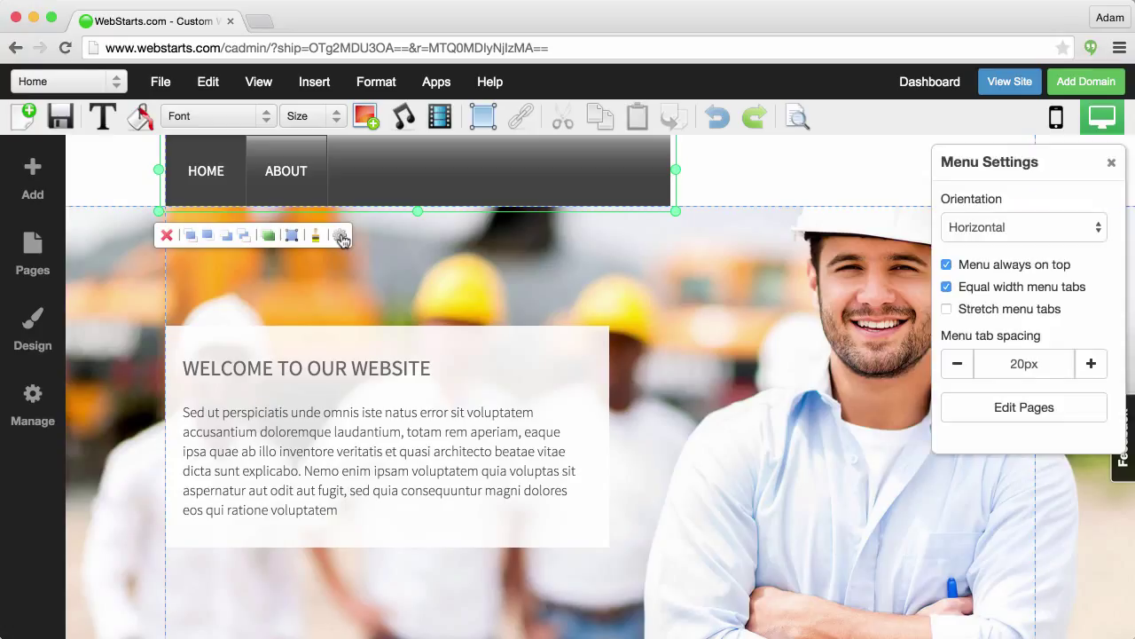
{"action": "double_click", "coordinate": [382, 168]}
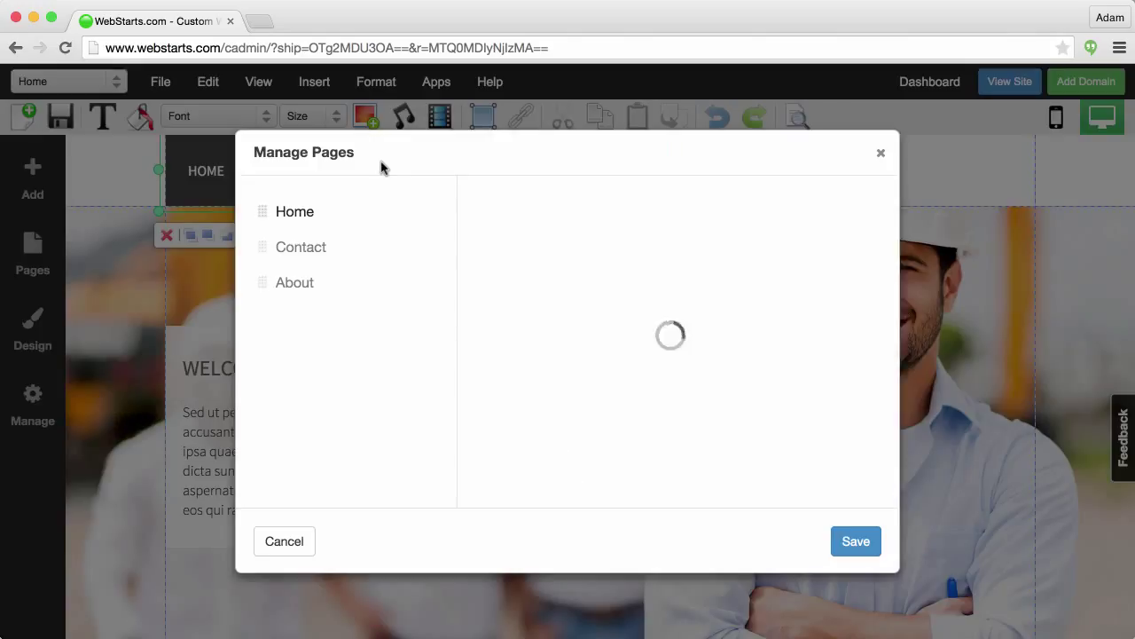
{"action": "double_click", "coordinate": [592, 264]}
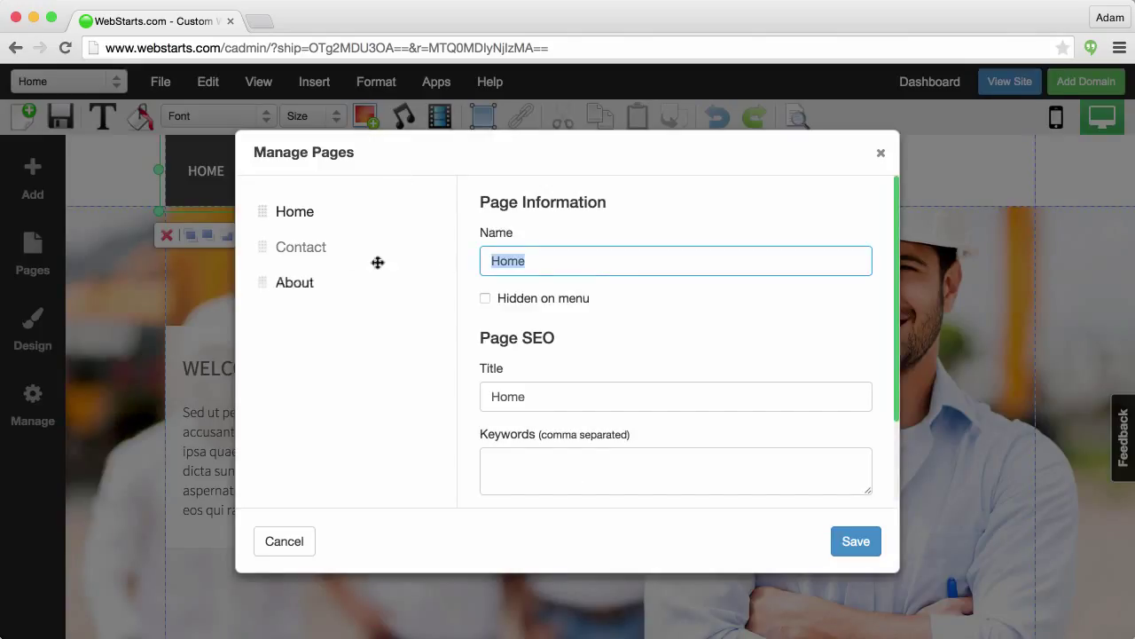
{"action": "left_click", "coordinate": [312, 247]}
{"action": "left_click", "coordinate": [309, 275]}
{"action": "double_click", "coordinate": [538, 263]}
{"action": "type", "text": "Services"}
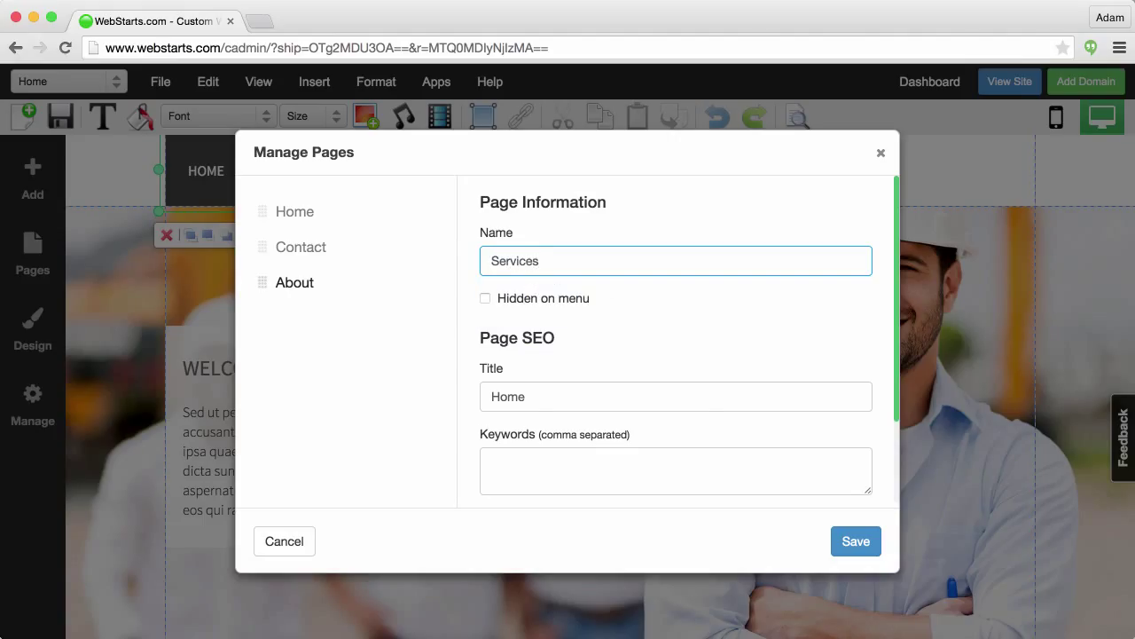
{"action": "left_click", "coordinate": [849, 538]}
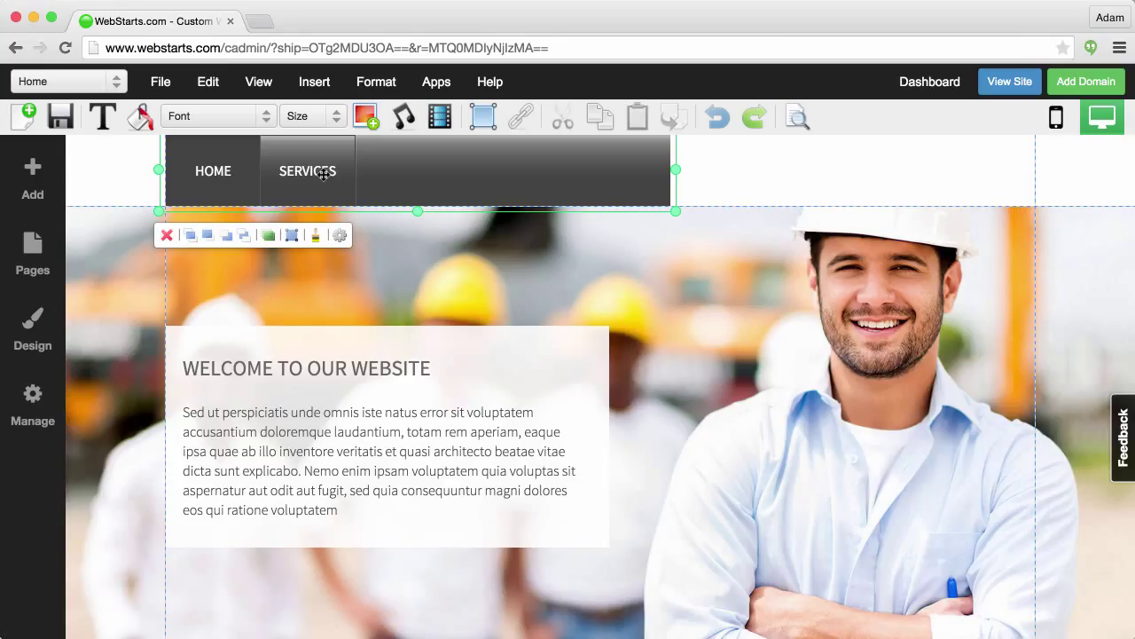
- Move the navigation menu beside the CONTRACTOR title in the header and try its effects, ending on the third, square-cornered gradient style
{"action": "left_click_drag", "start_coordinate": [323, 180], "coordinate": [695, 190]}
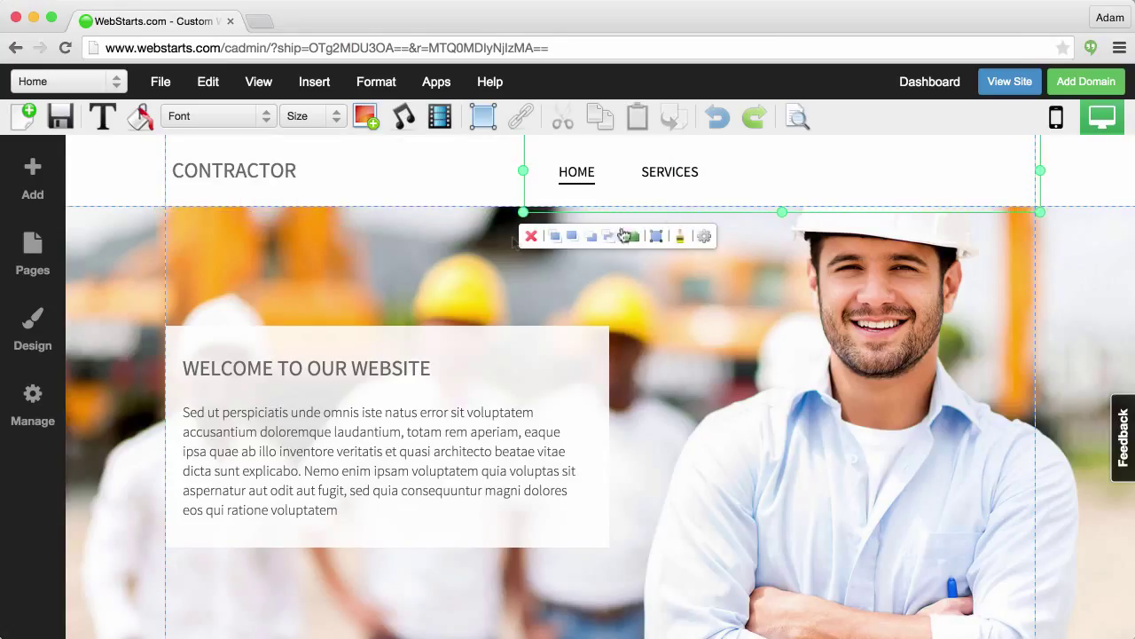
{"action": "left_click", "coordinate": [680, 238]}
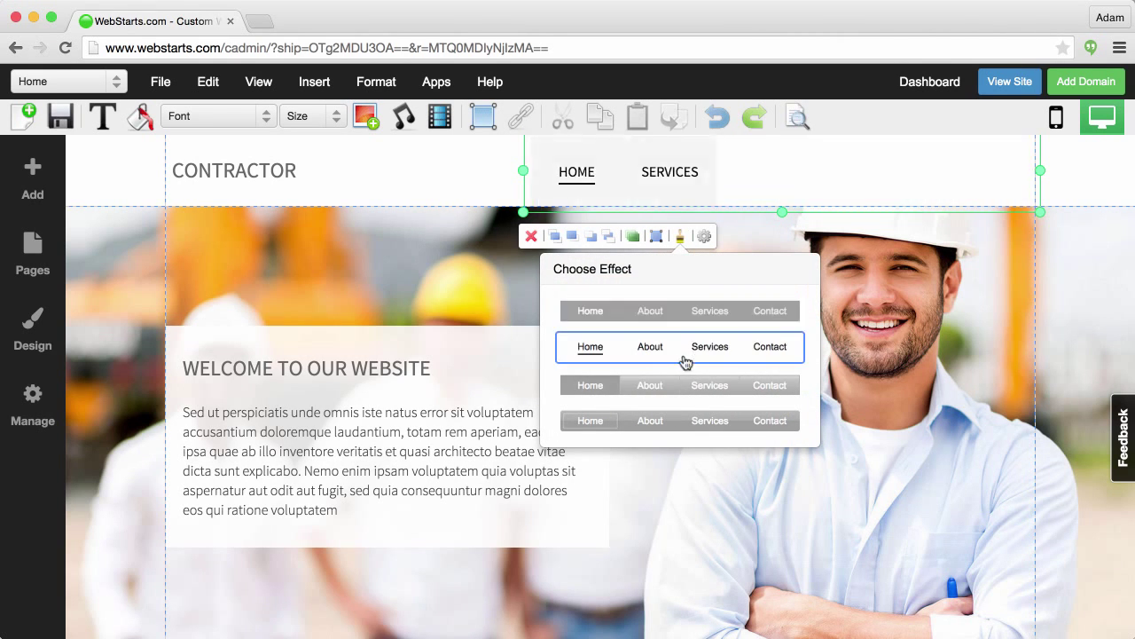
{"action": "left_click", "coordinate": [684, 419]}
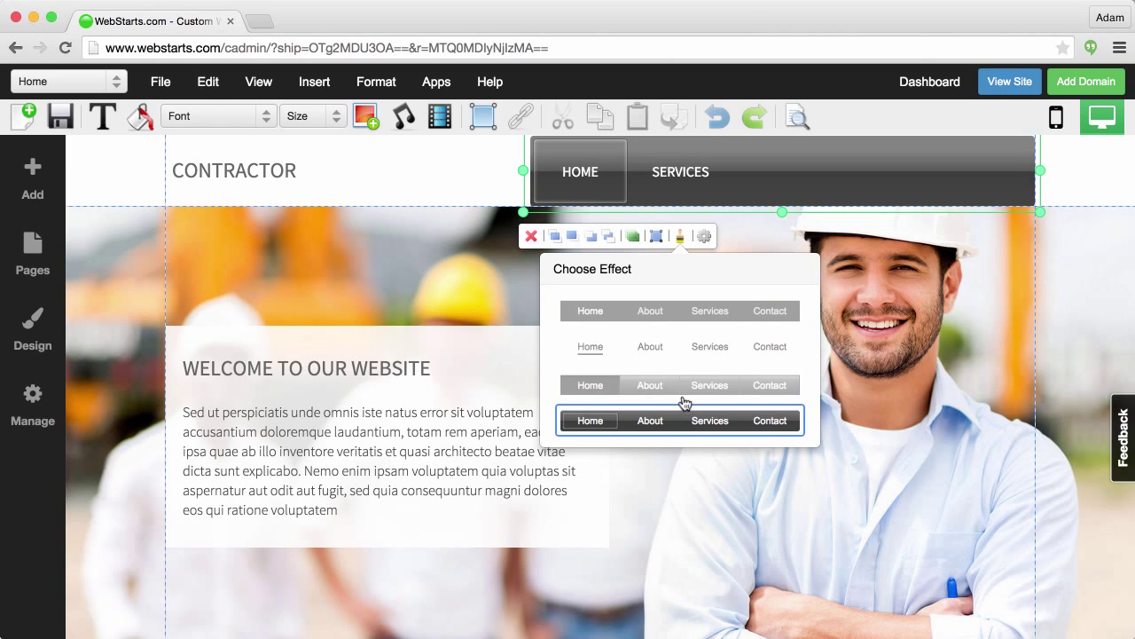
{"action": "left_click", "coordinate": [688, 386]}
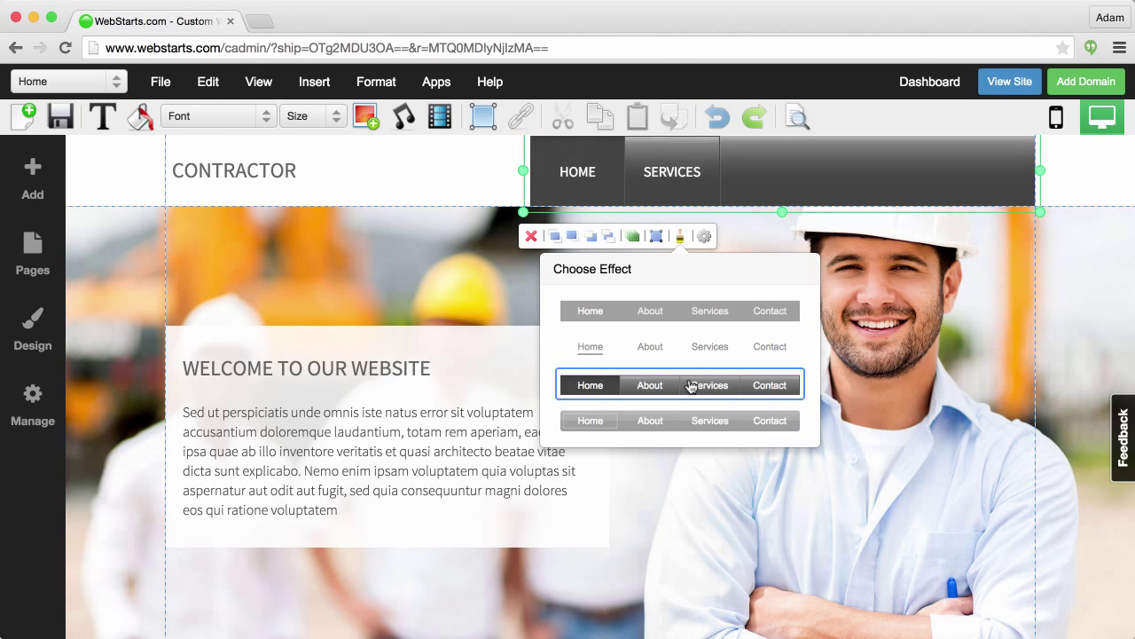
- Set the navigation menu's Background Color to the orange-red site color
{"action": "left_click", "coordinate": [148, 118]}
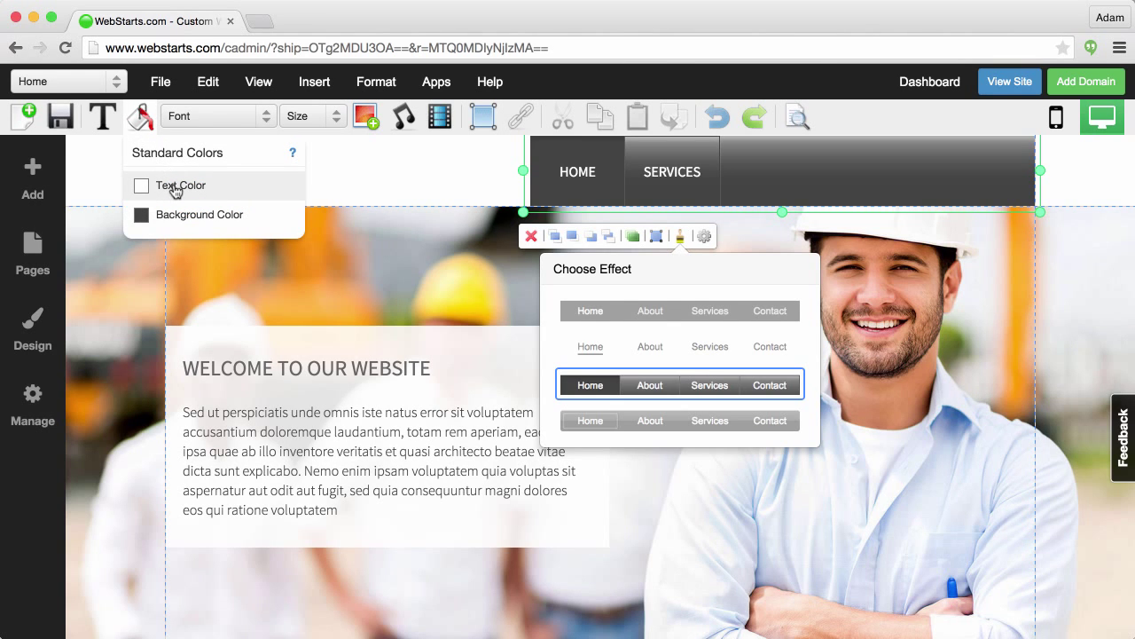
{"action": "left_click", "coordinate": [183, 216]}
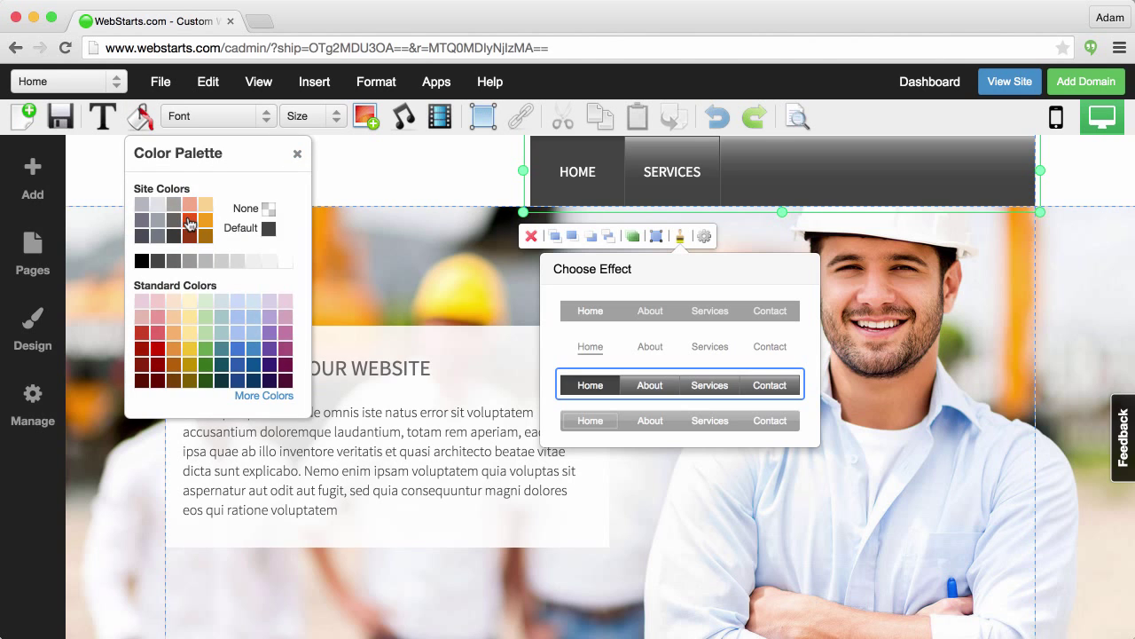
{"action": "left_click", "coordinate": [189, 224]}
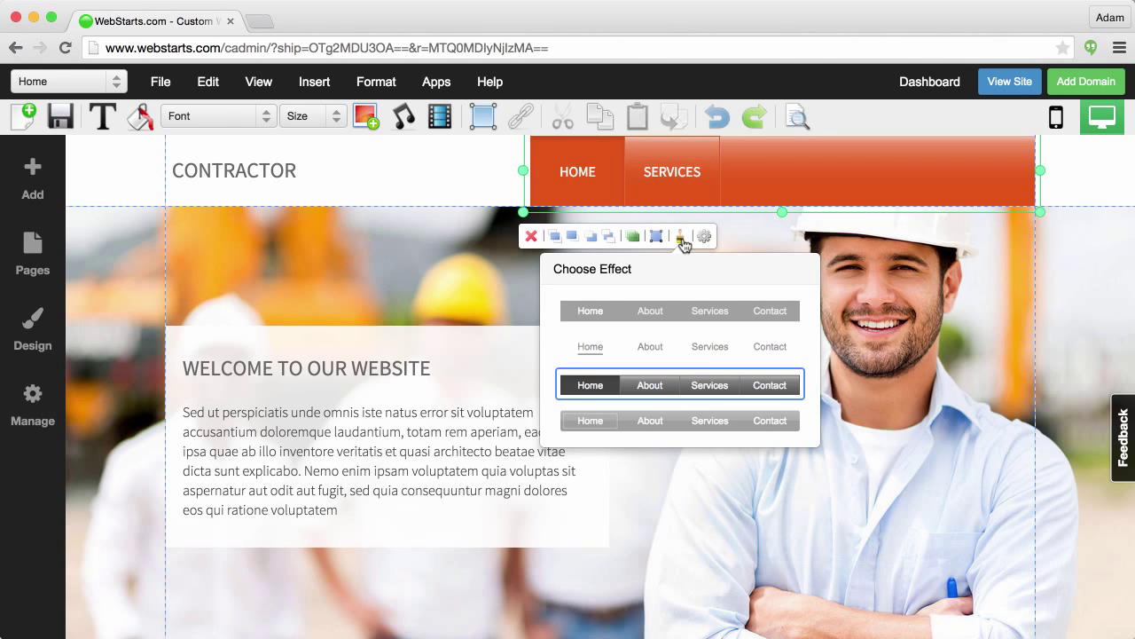
- Apply the first, flat effect to the navigation menu and set its Background Color On Hover to the orange-red site color
{"action": "left_click", "coordinate": [685, 310]}
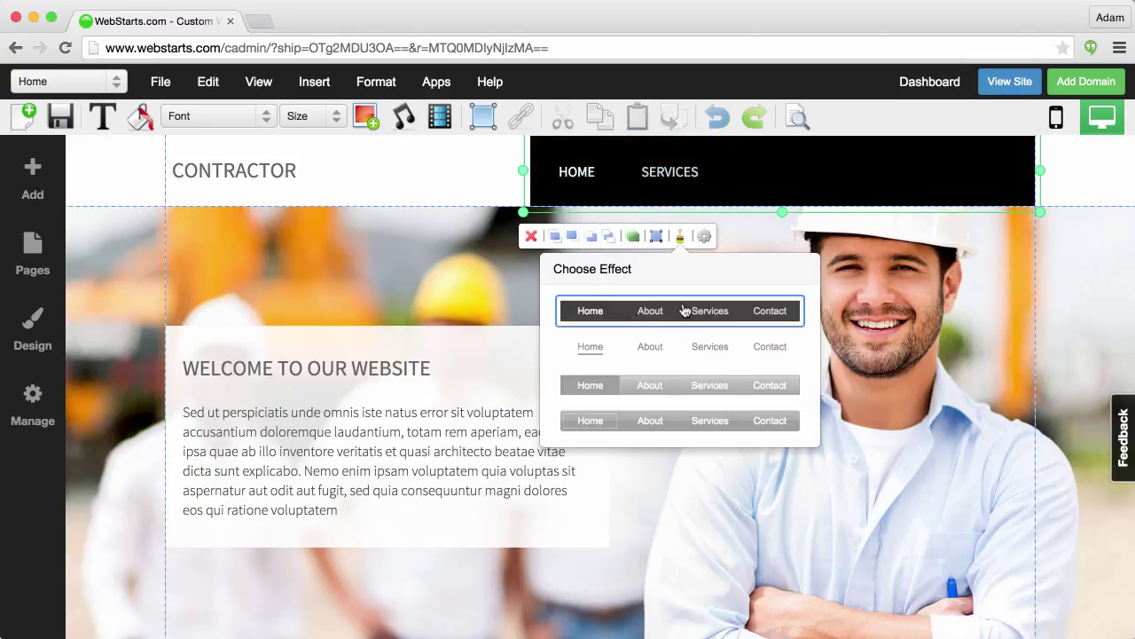
{"action": "left_click", "coordinate": [154, 113]}
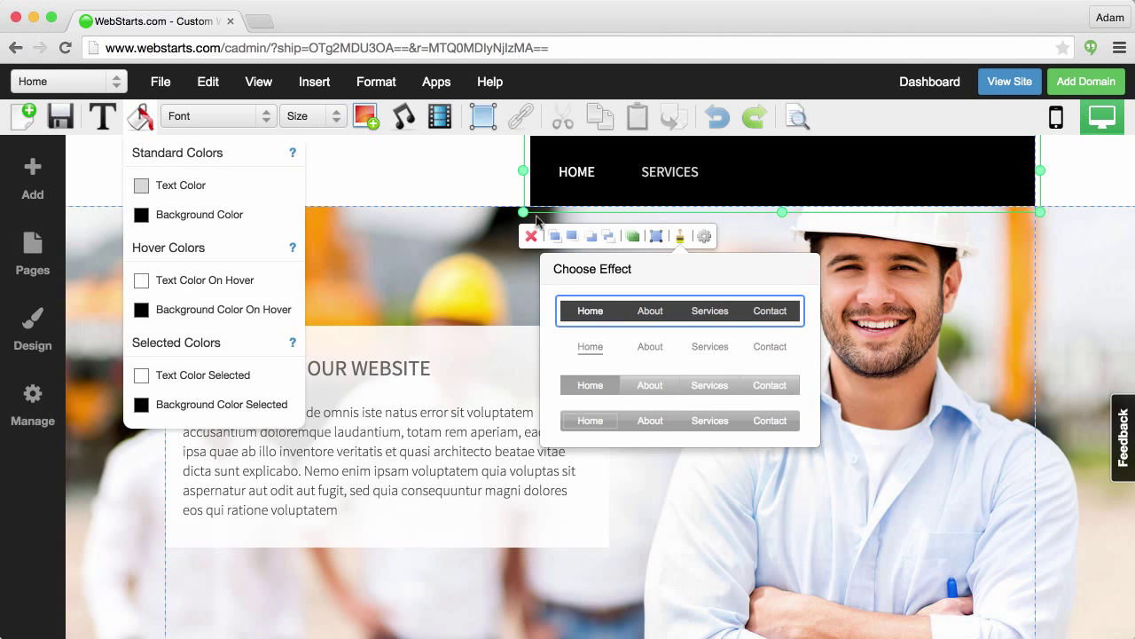
{"action": "left_click", "coordinate": [180, 311]}
{"action": "left_click", "coordinate": [190, 230]}
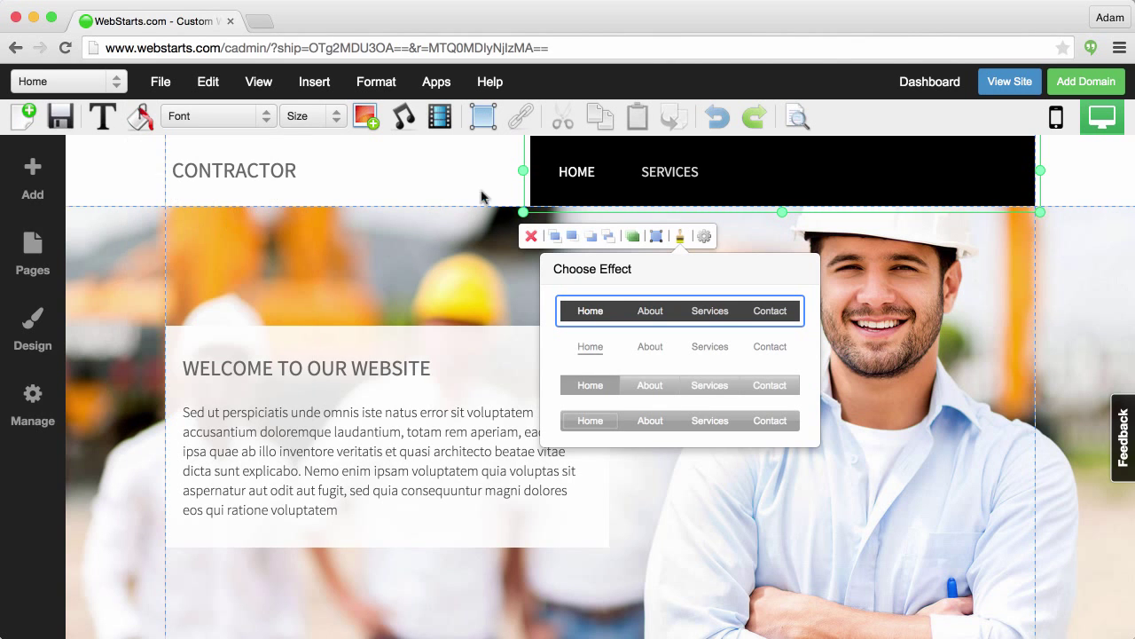
{"action": "left_click", "coordinate": [969, 304]}
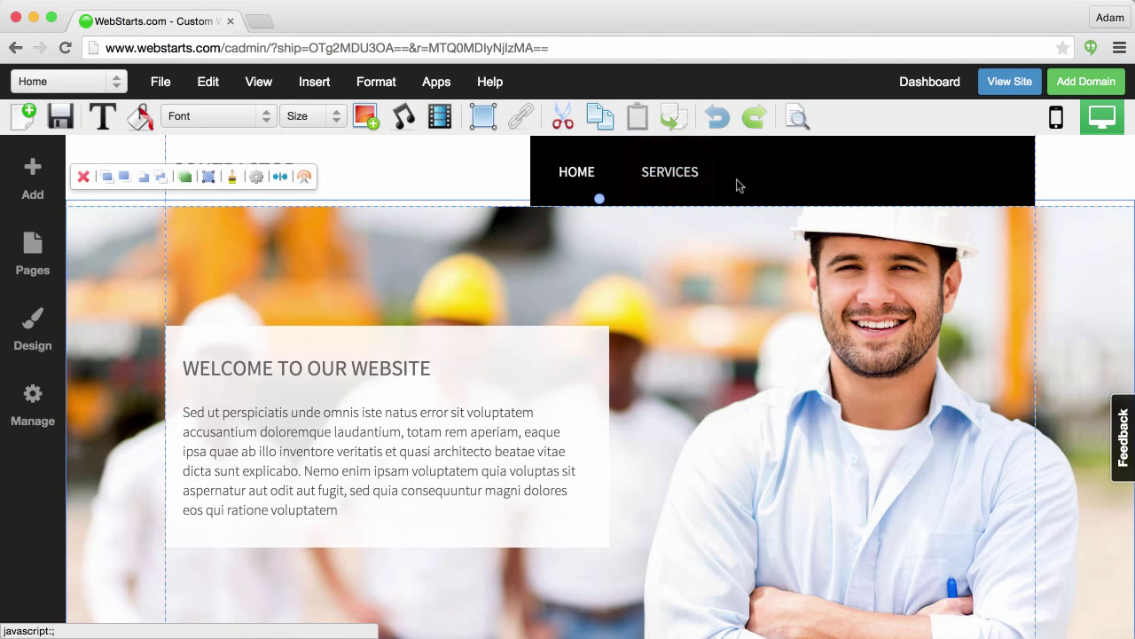
- Set the navigation menu's Background Color Selected to the dark amber site color
{"action": "left_click", "coordinate": [706, 184]}
{"action": "left_click", "coordinate": [140, 116]}
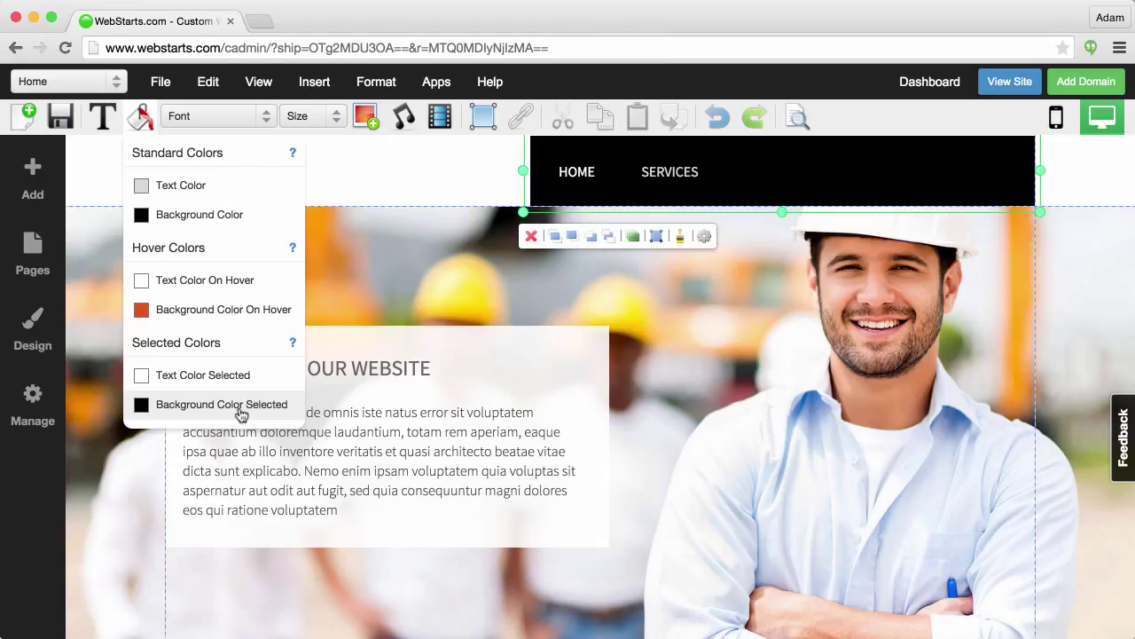
{"action": "left_click", "coordinate": [239, 411]}
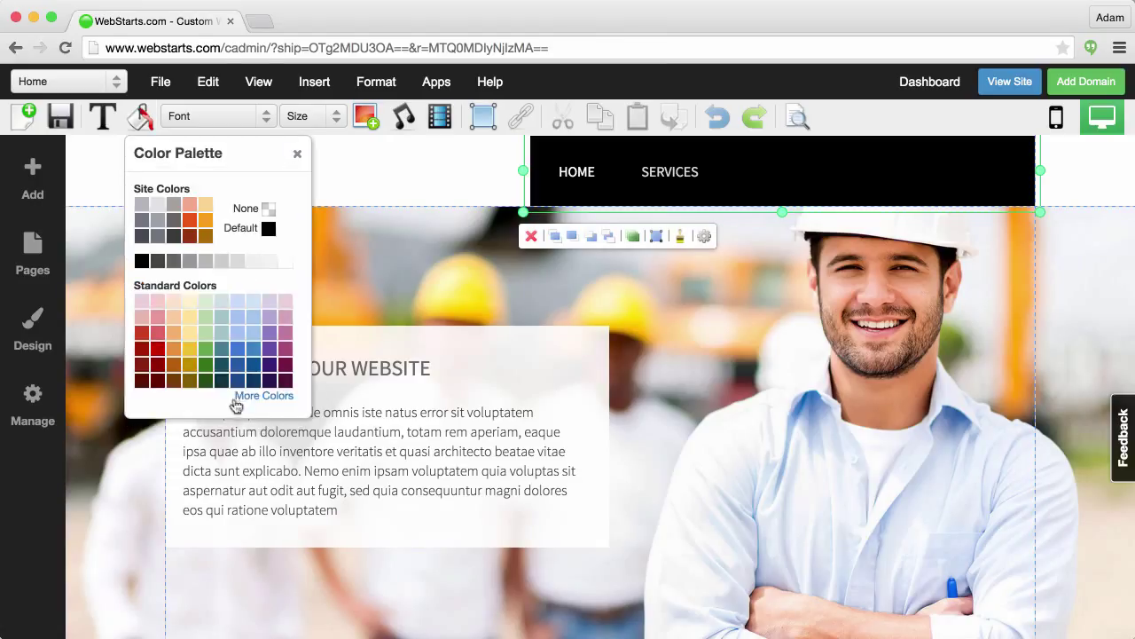
{"action": "left_click", "coordinate": [206, 238]}
{"action": "left_click", "coordinate": [694, 319]}
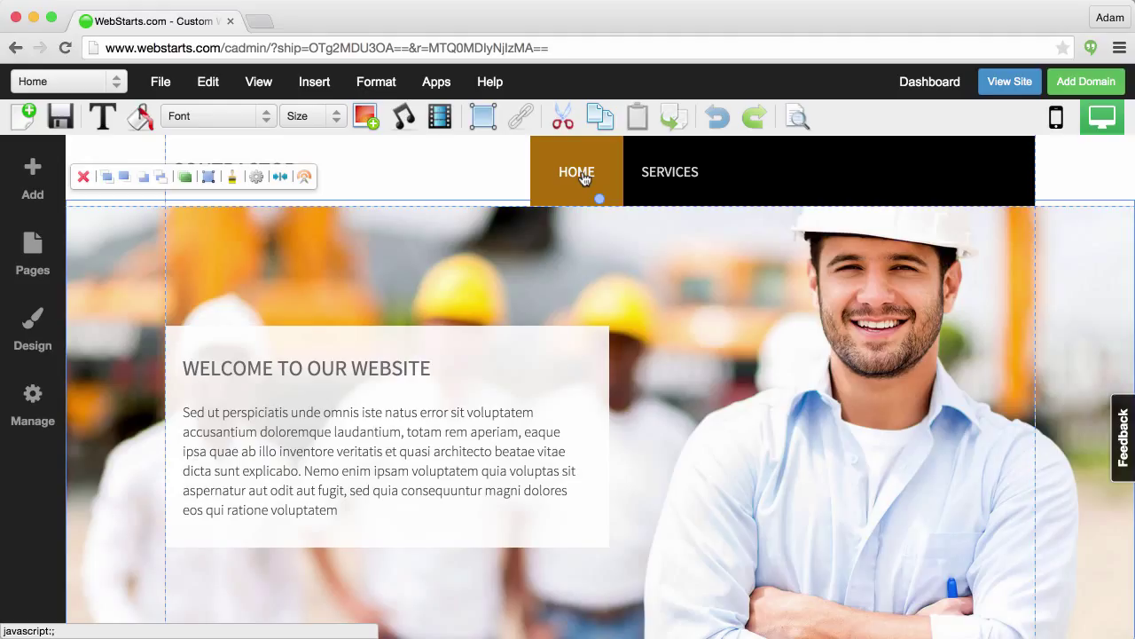
- Set the navigation menu's Background Color Selected to None
{"action": "left_click", "coordinate": [915, 196]}
{"action": "left_click", "coordinate": [142, 124]}
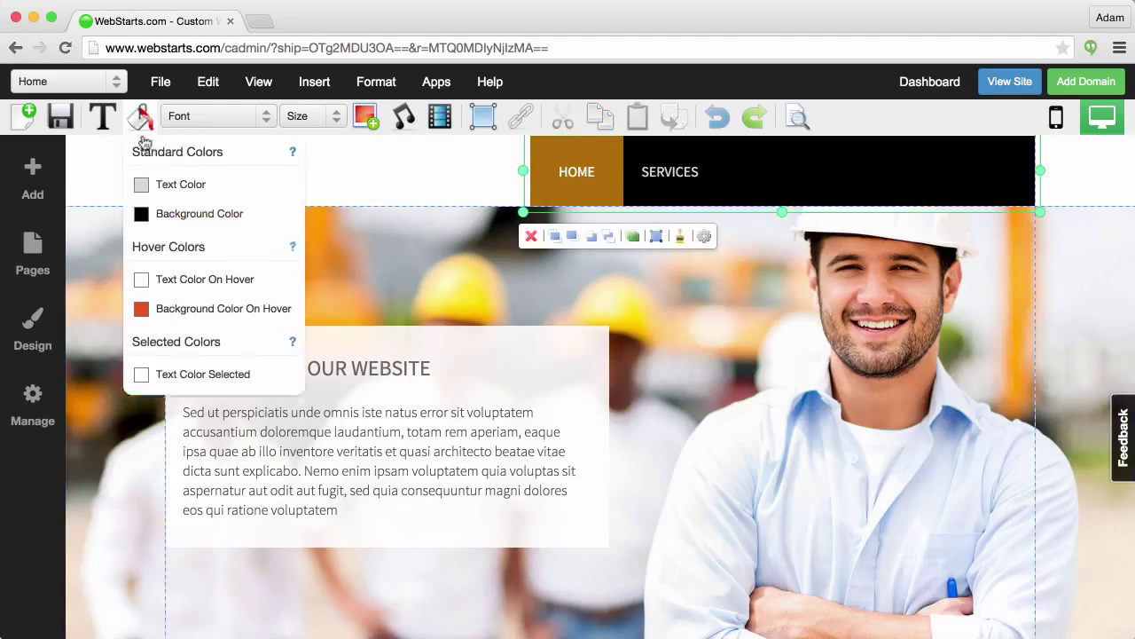
{"action": "left_click", "coordinate": [160, 404]}
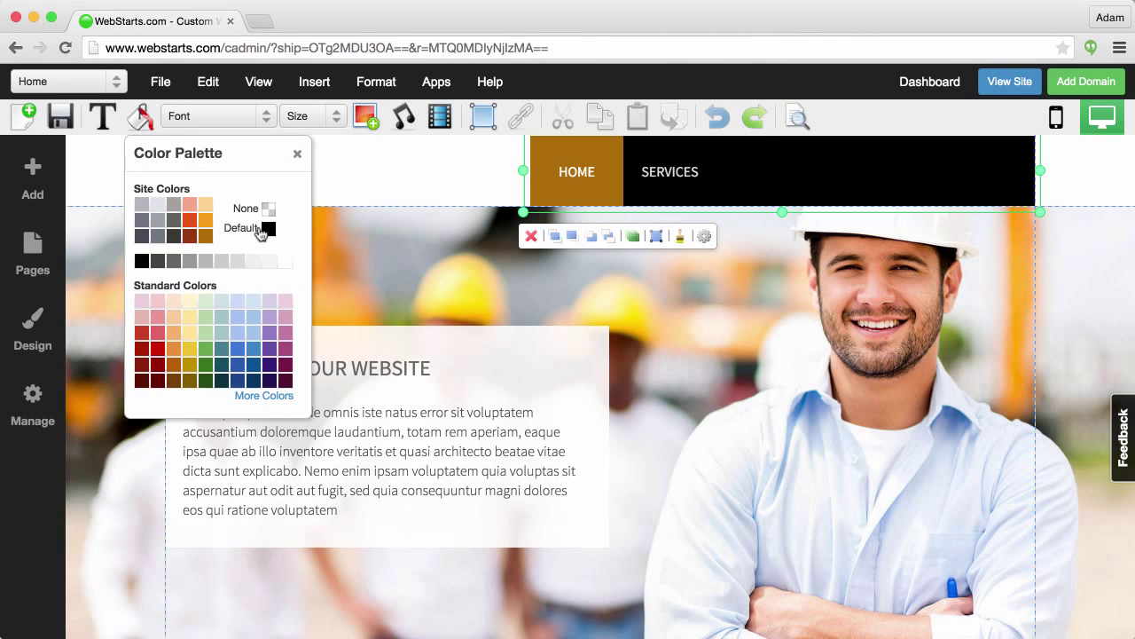
{"action": "left_click", "coordinate": [268, 213]}
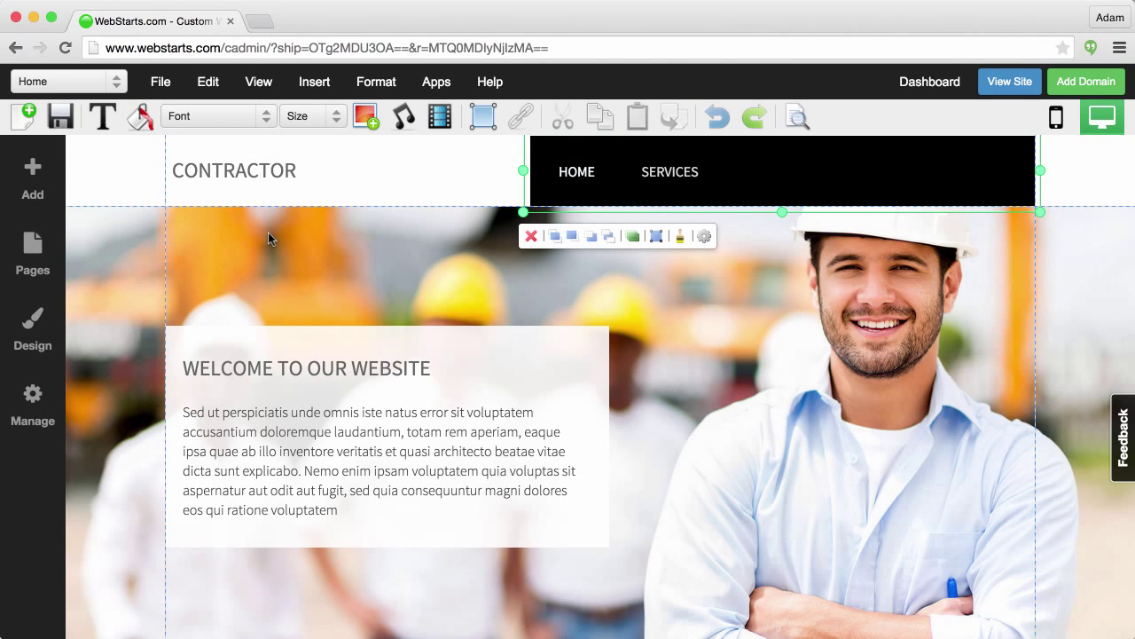
- Try setting the navigation menu's standard Background Color to None, and undo that change
{"action": "left_click", "coordinate": [140, 116]}
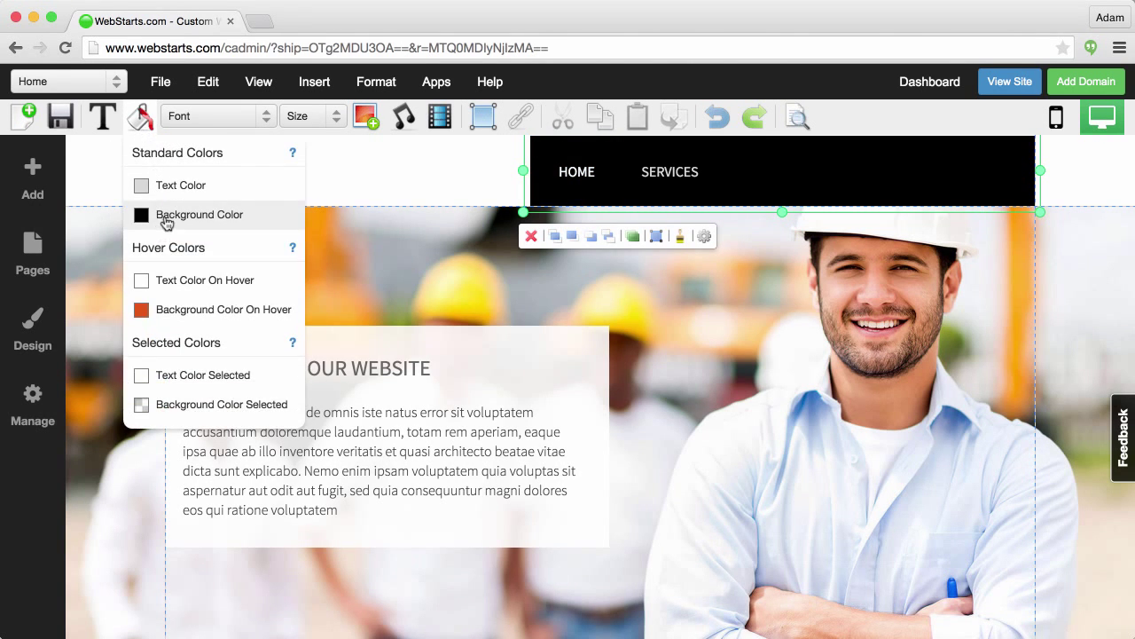
{"action": "left_click", "coordinate": [167, 221]}
{"action": "left_click", "coordinate": [269, 213]}
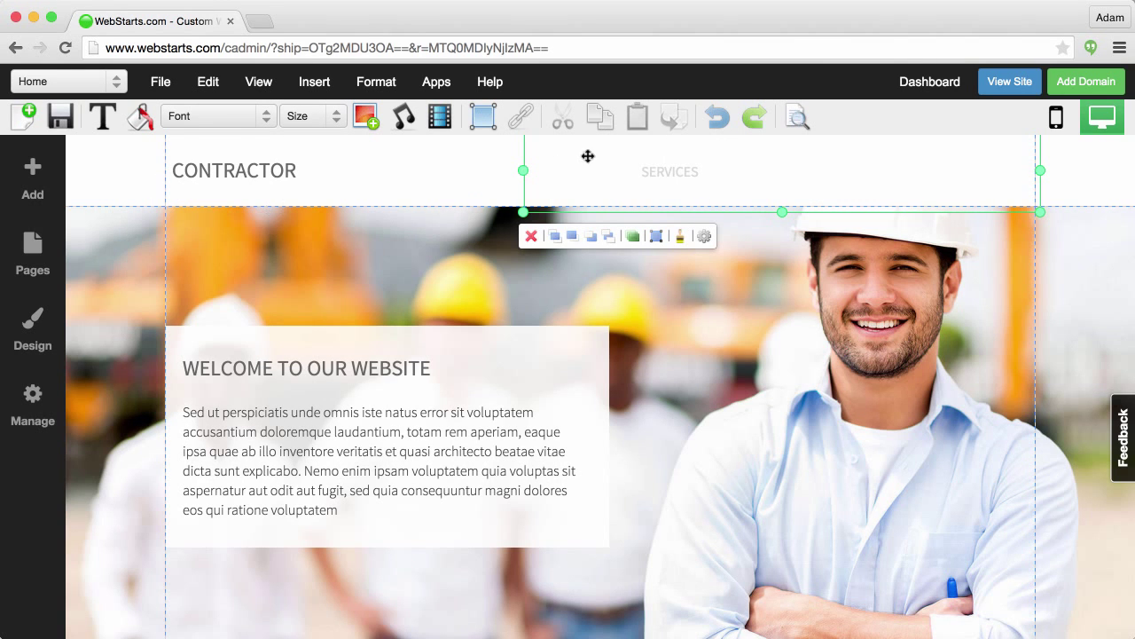
{"action": "left_click", "coordinate": [724, 123]}
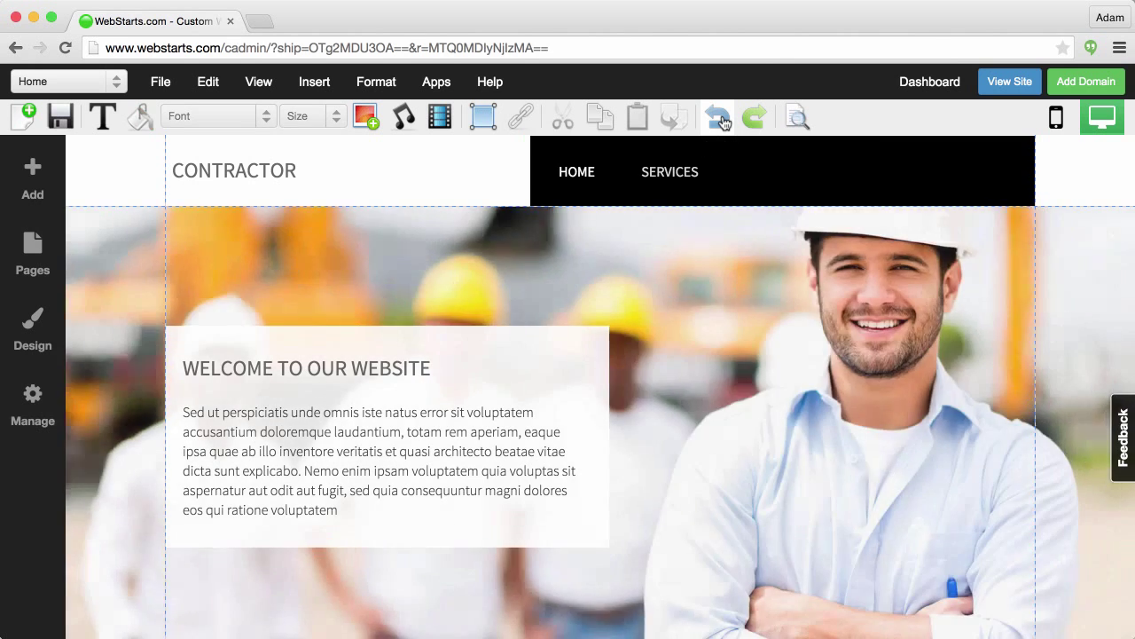